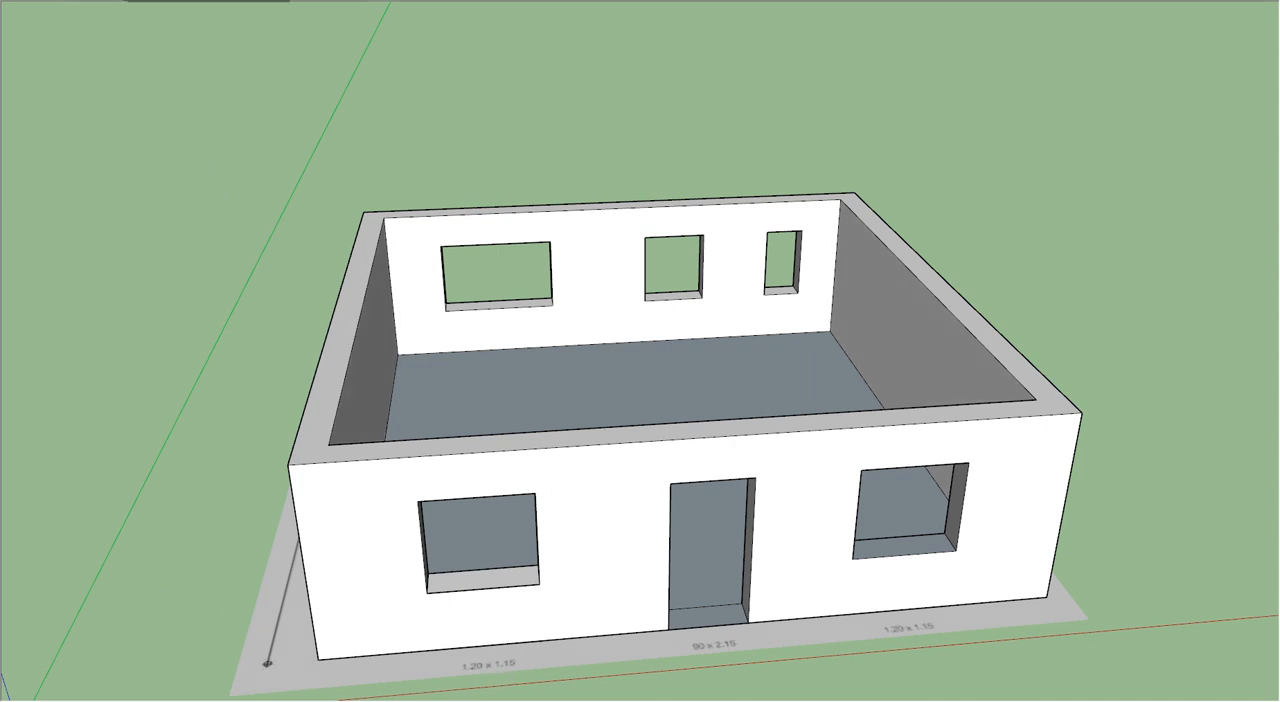
left_click(122, 571)
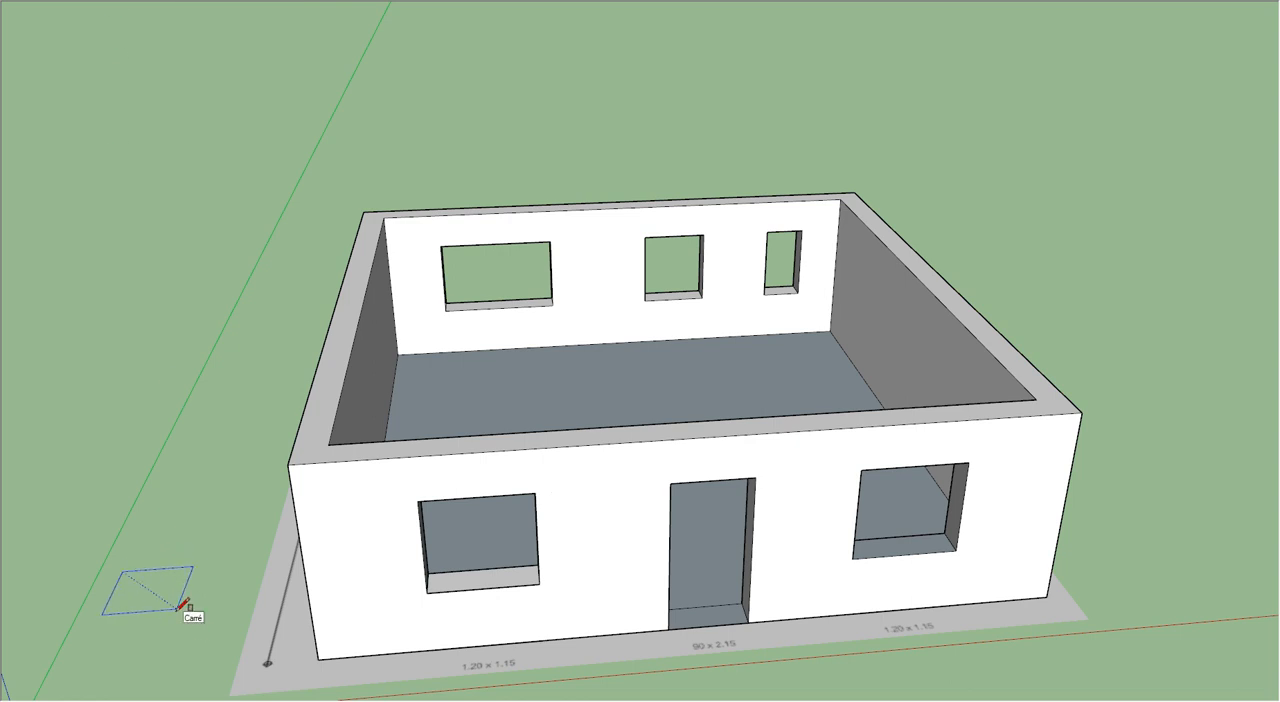
left_click(179, 611)
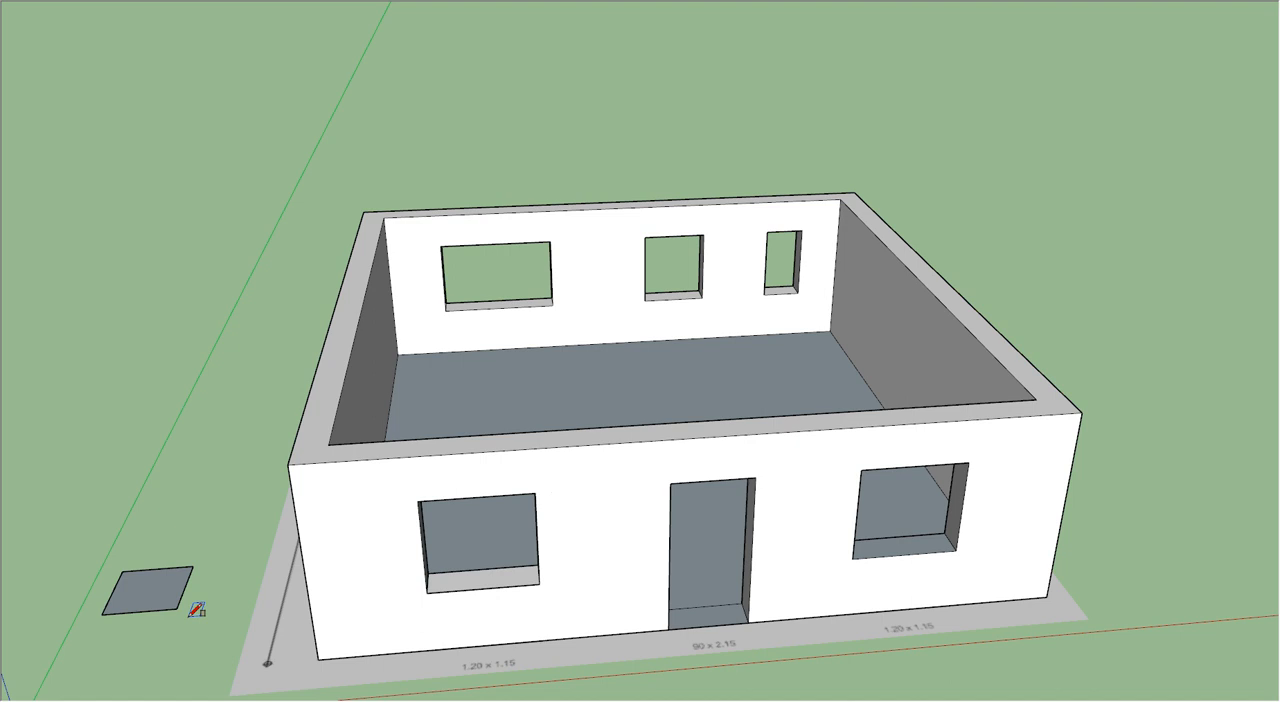
key("ctrl+z")
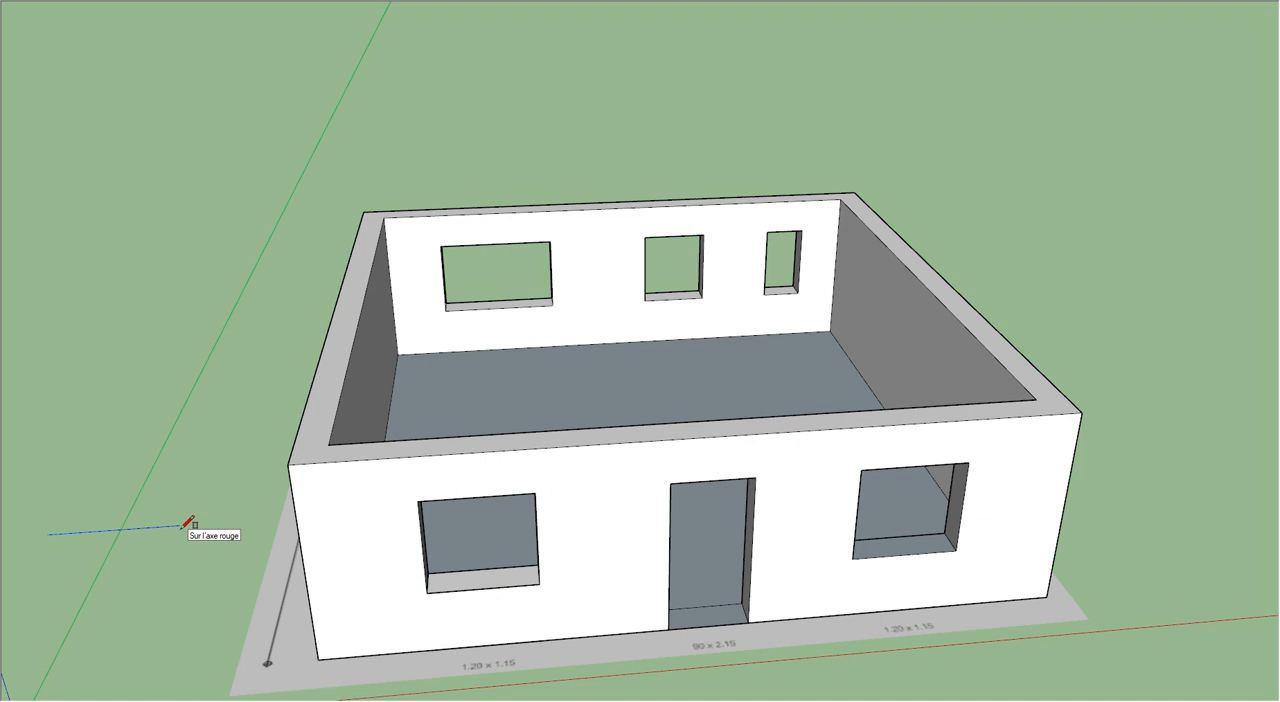
key("Escape")
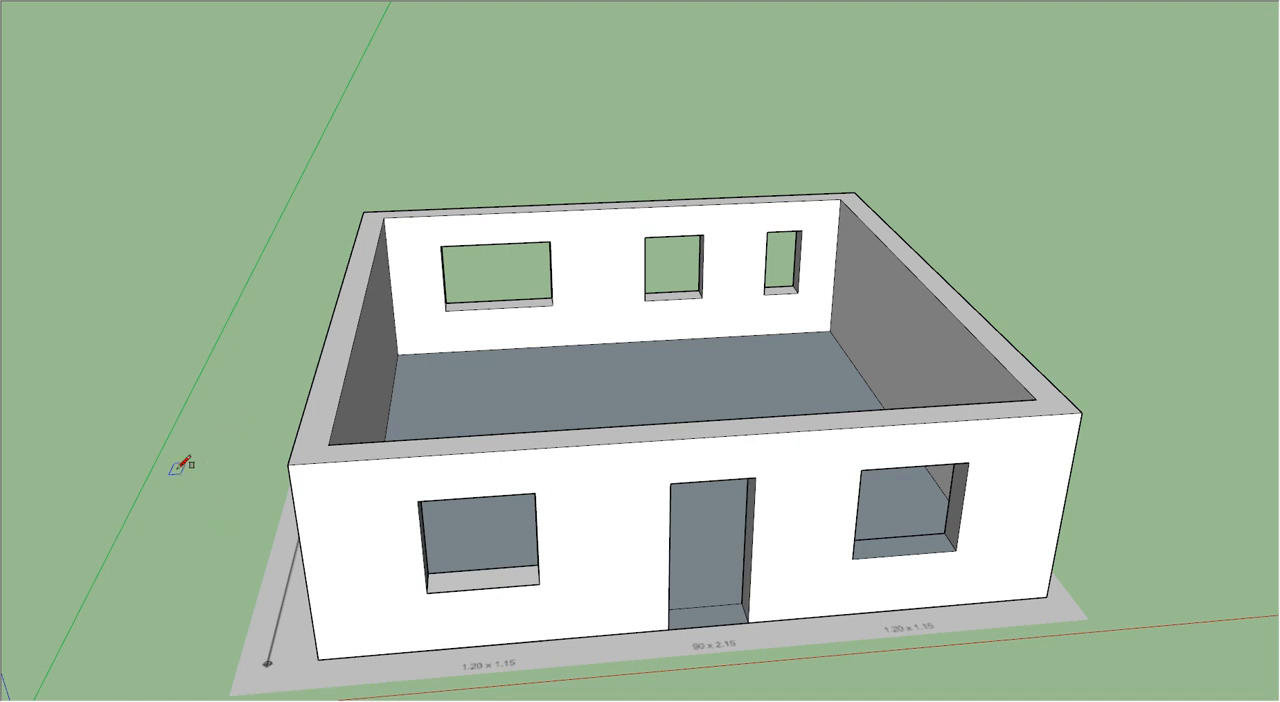
Step: Draw a rectangle on the ground beside the house, across the green axis
left_click(129, 491)
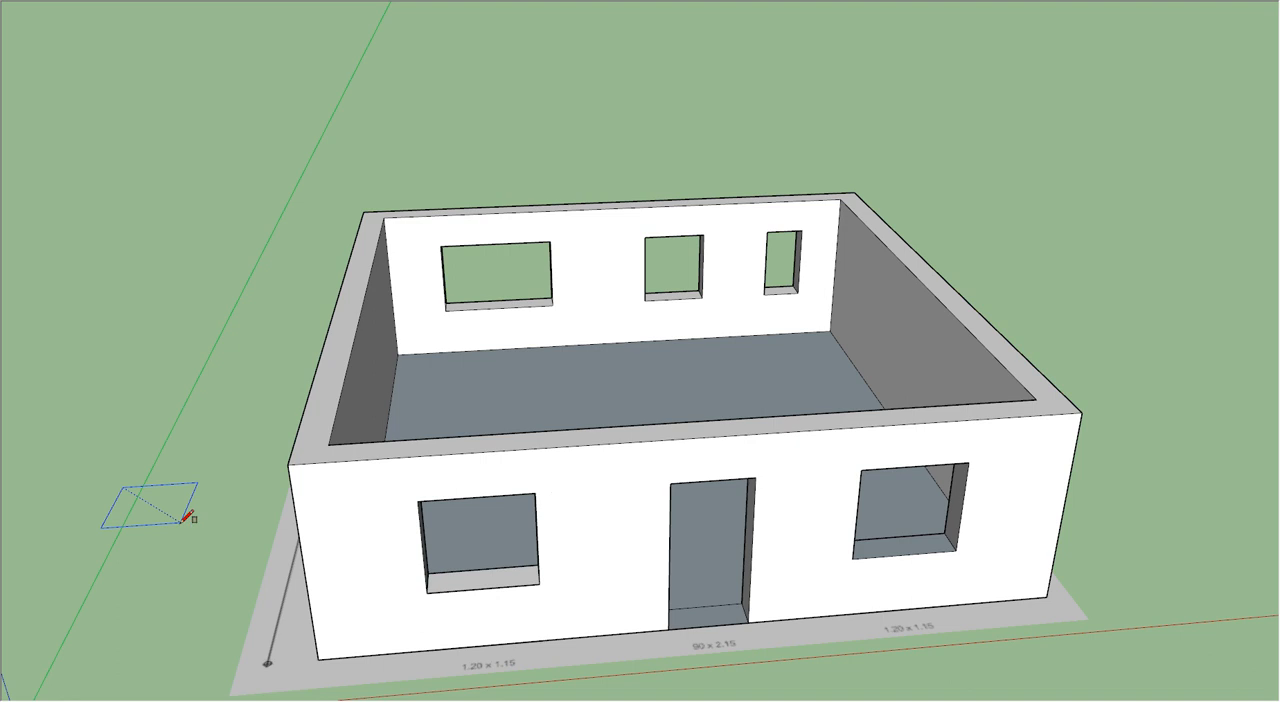
left_click(184, 521)
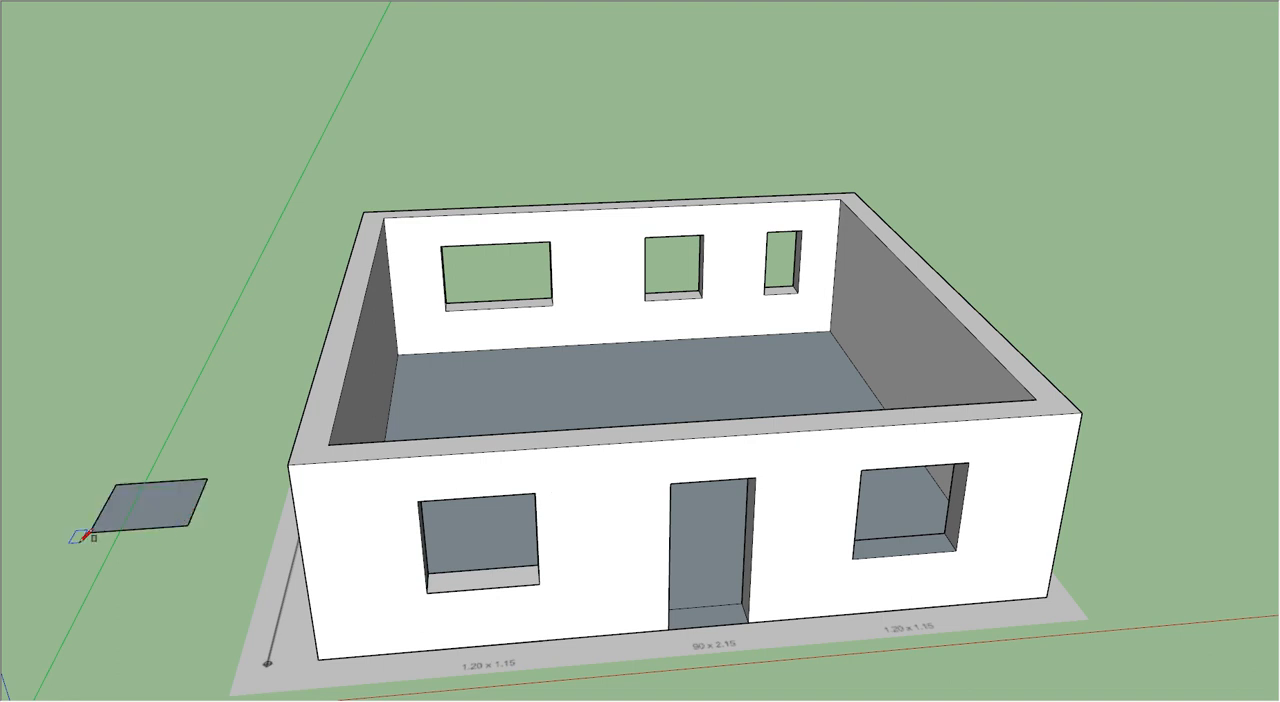
Step: Push/Pull the ground rectangle upward into a low box
scroll(122, 549, "up", 3)
scroll(122, 549, "up", 5)
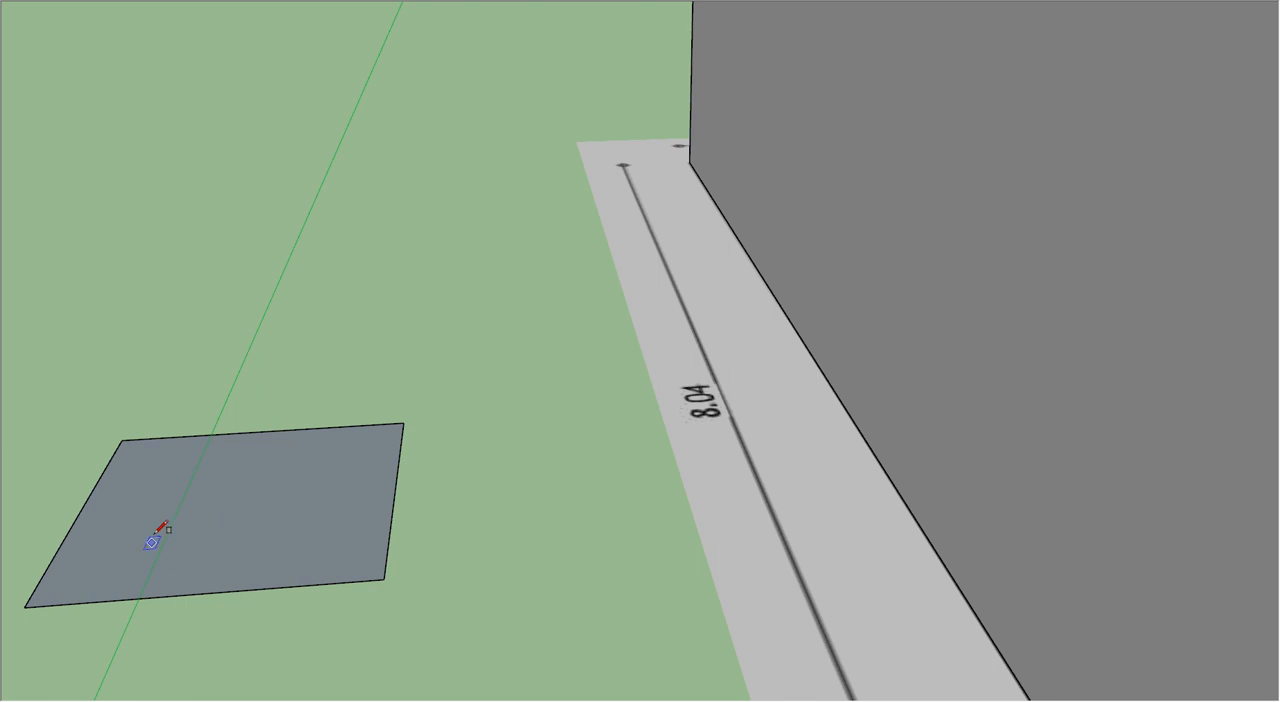
scroll(263, 380, "down", 10)
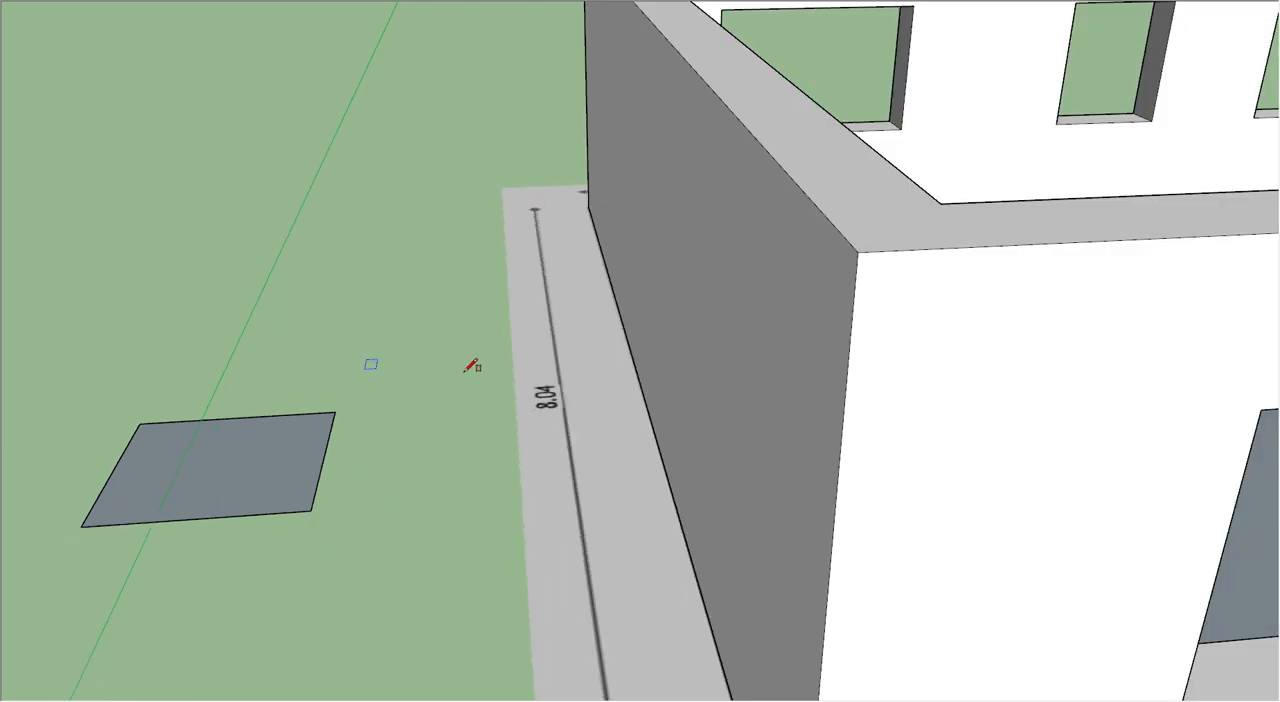
scroll(744, 447, "up", 6)
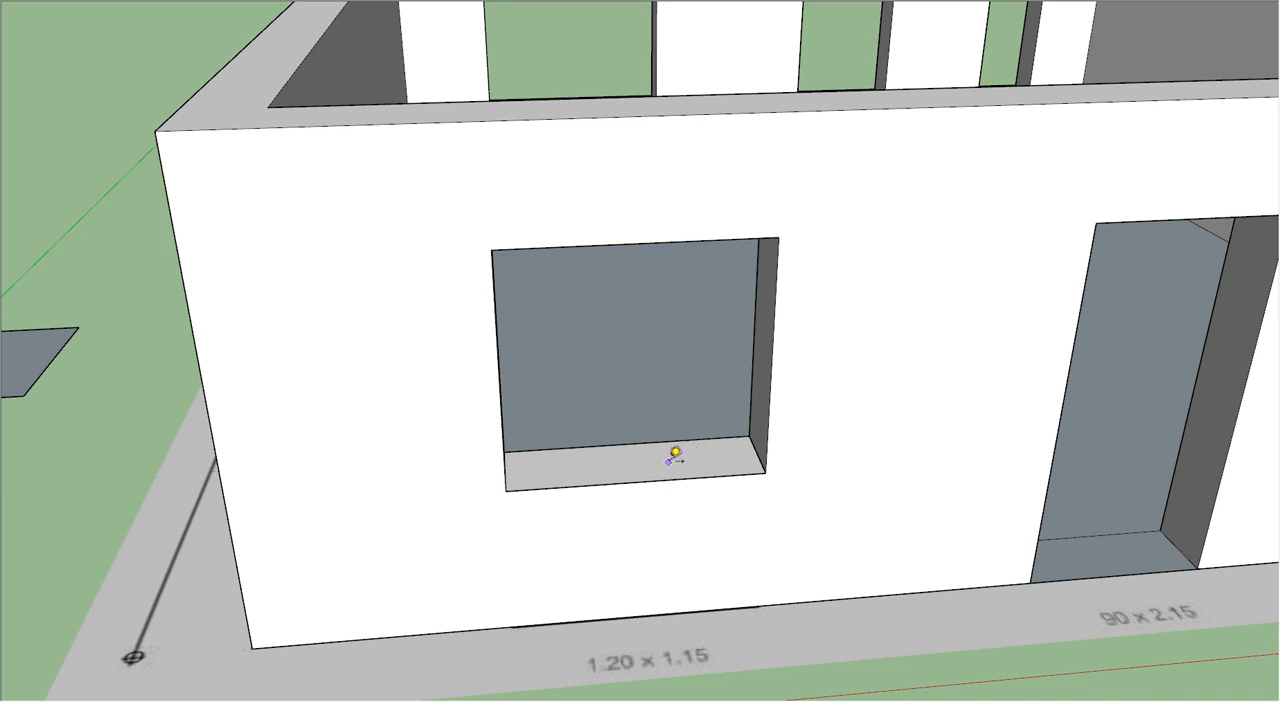
scroll(672, 445, "down", 5)
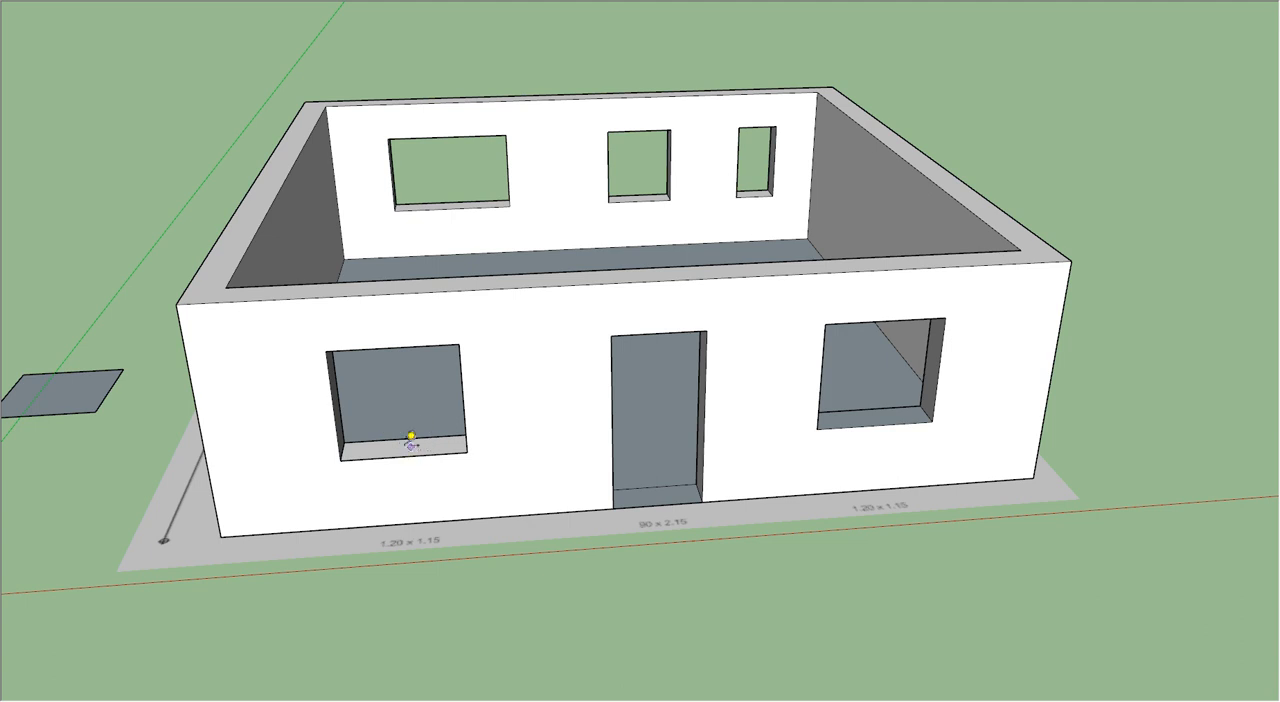
scroll(54, 428, "up", 6)
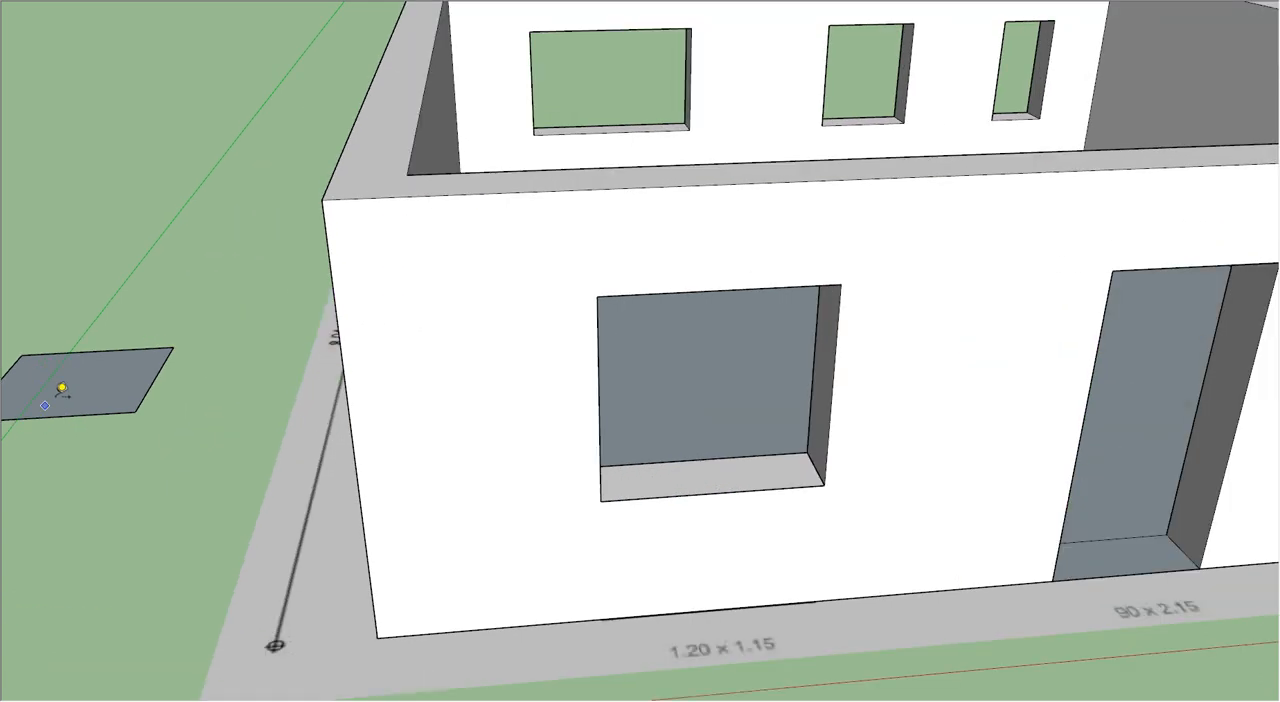
middle_click_drag(85, 397, 371, 400, "shift")
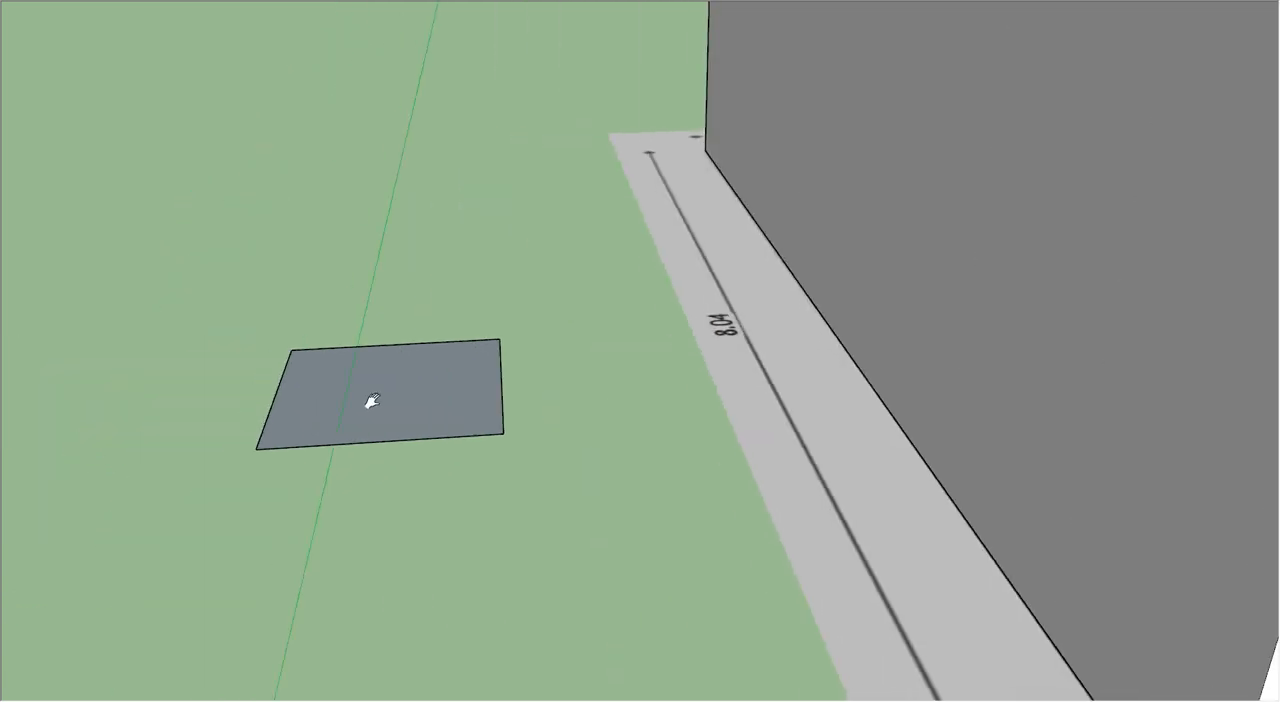
scroll(357, 380, "up", 3)
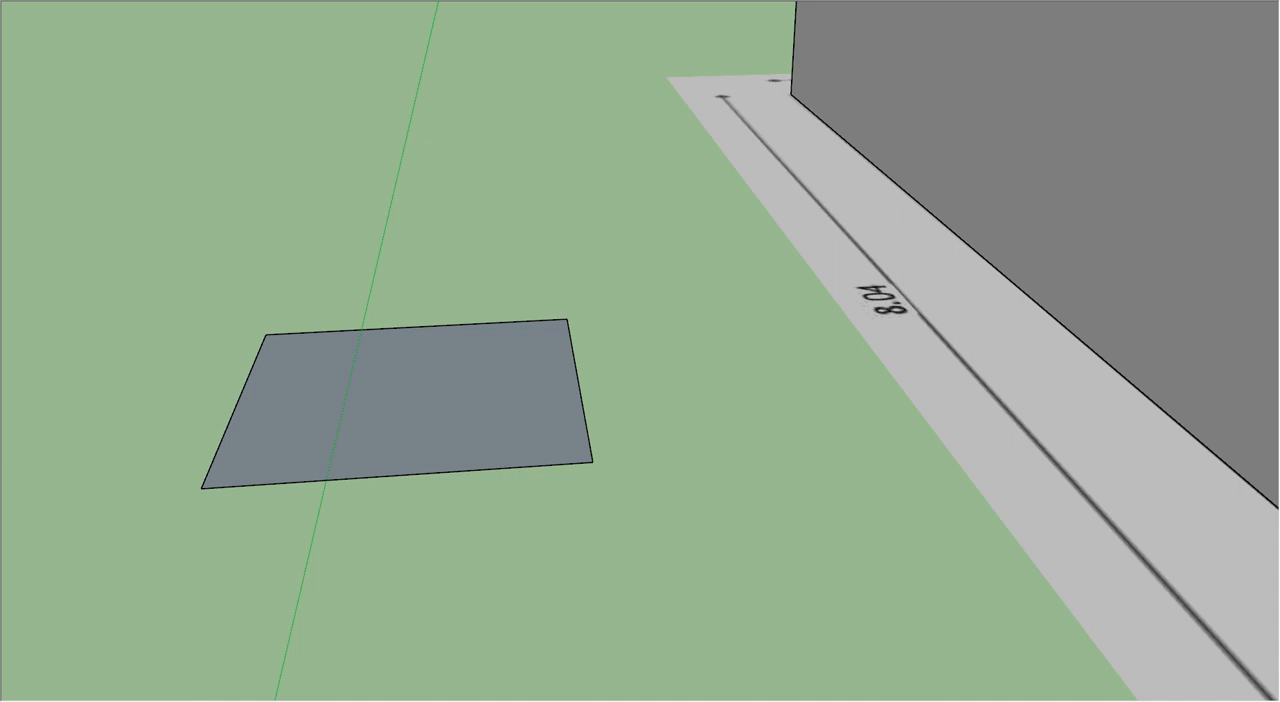
key("p")
left_click(416, 460)
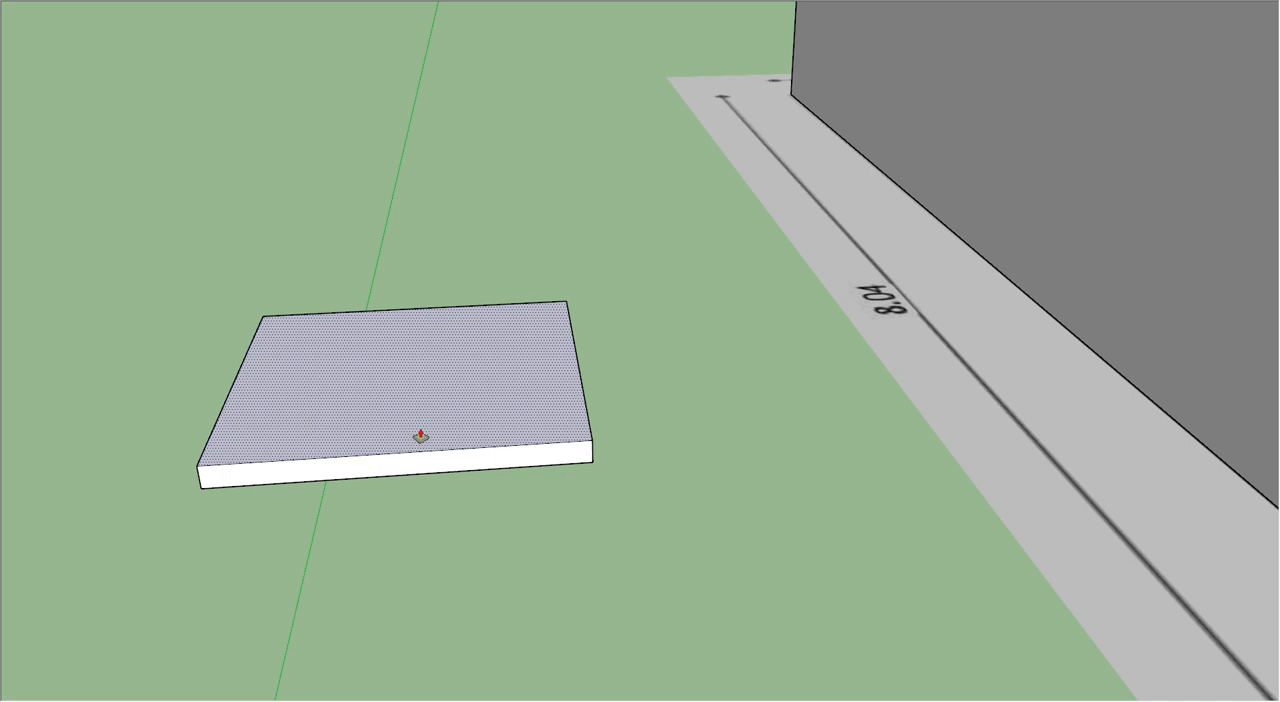
key("Return")
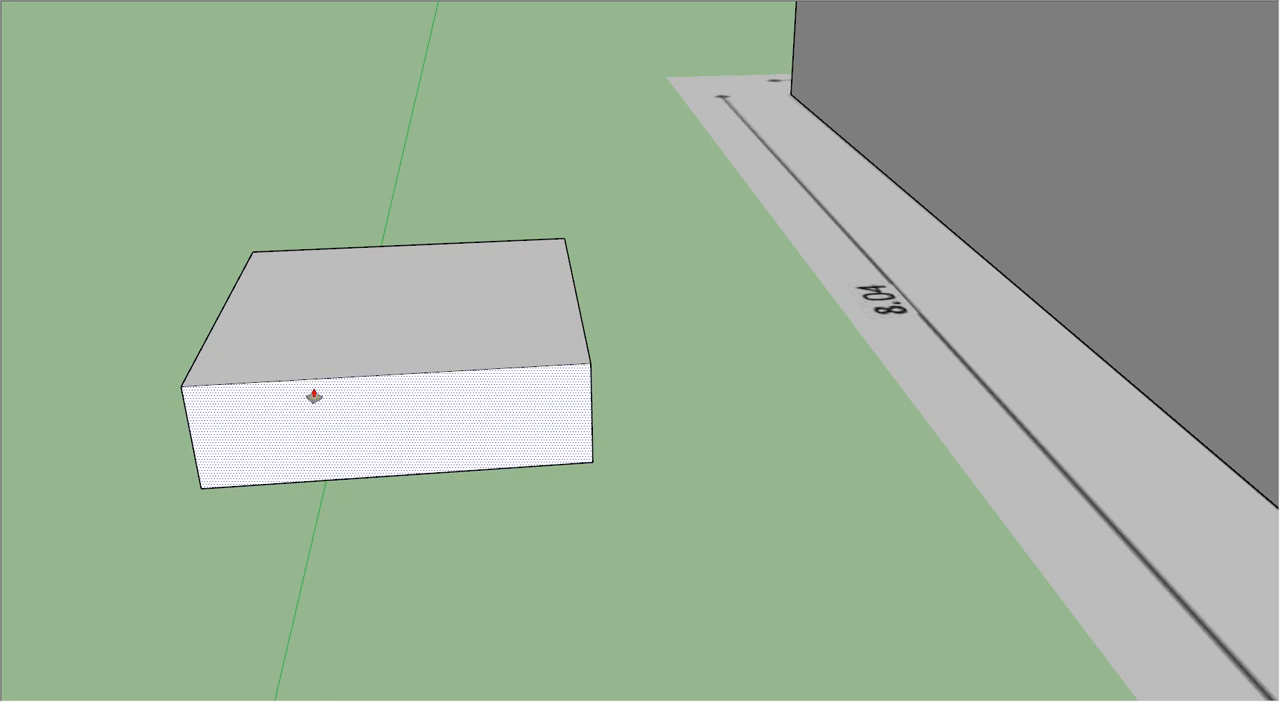
Step: Draw a small upright rectangular profile with the Line tool, extending outward from the box's upper front corner
middle_click_drag(469, 414, 447, 428)
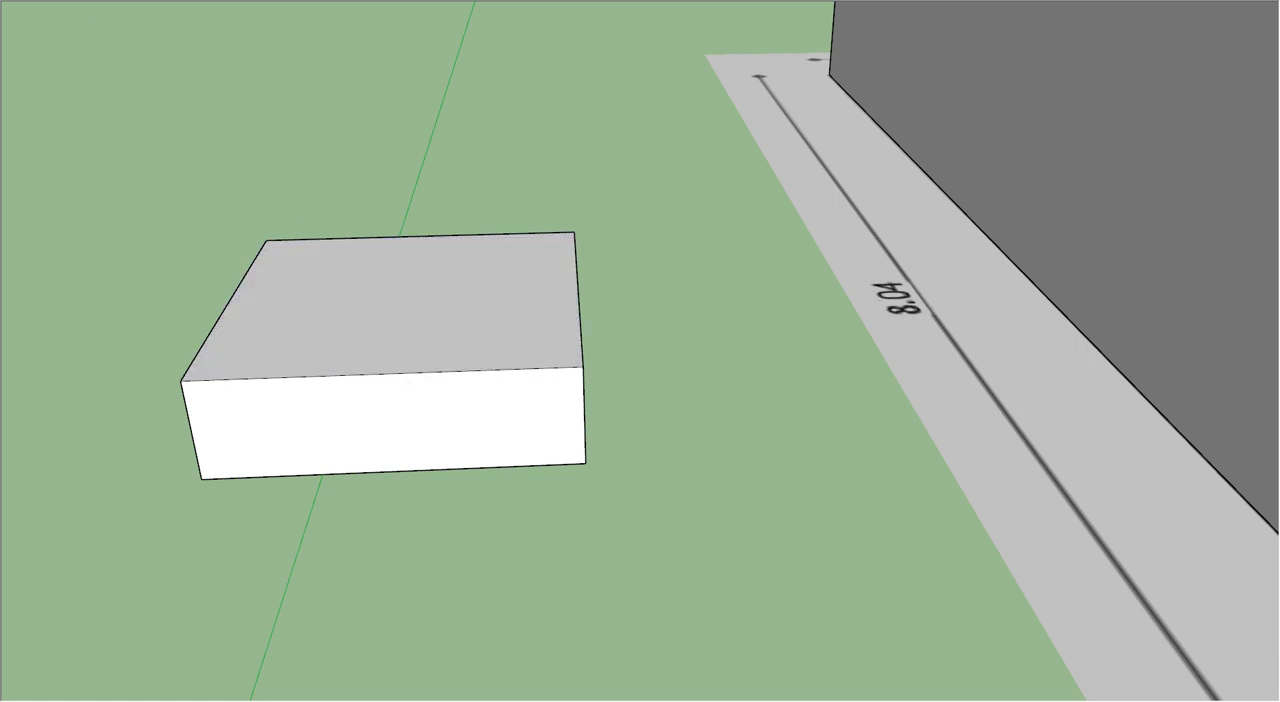
key("l")
scroll(624, 360, "up", 3)
mouse_move(626, 364)
middle_mouse_down()
mouse_move(594, 346)
mouse_move(591, 289)
mouse_move(607, 259)
middle_mouse_up()
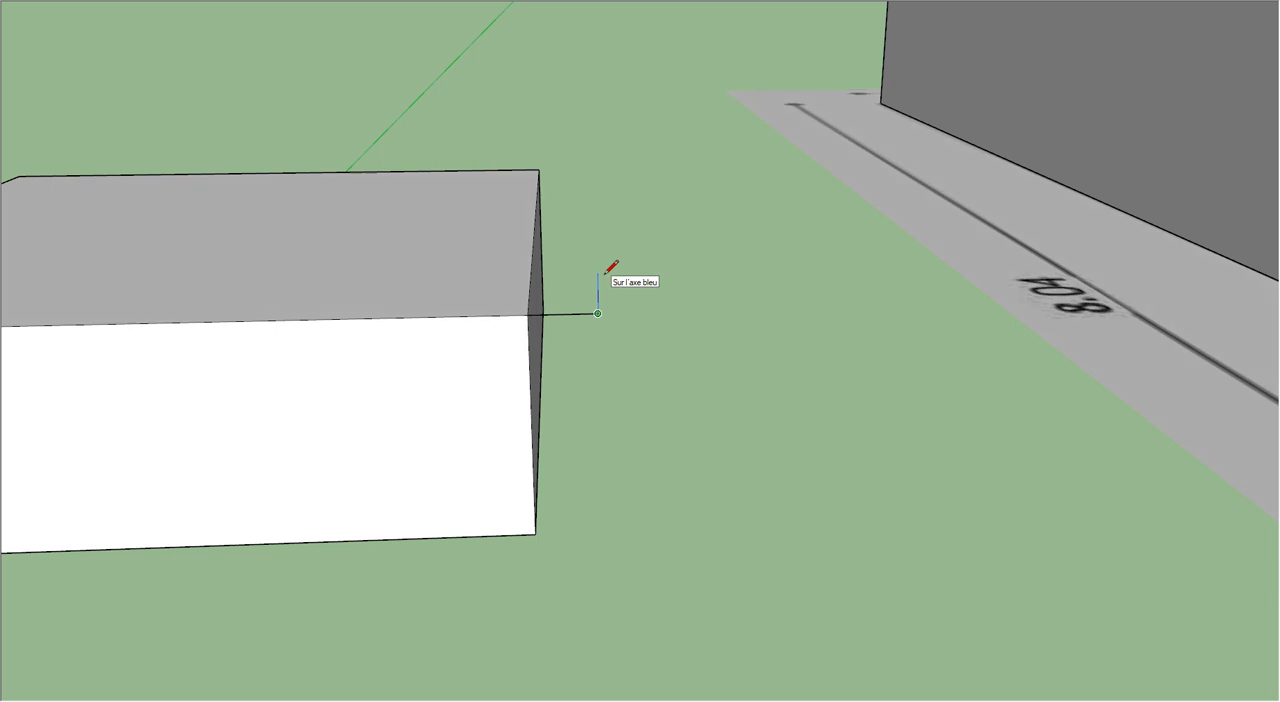
left_click(597, 279)
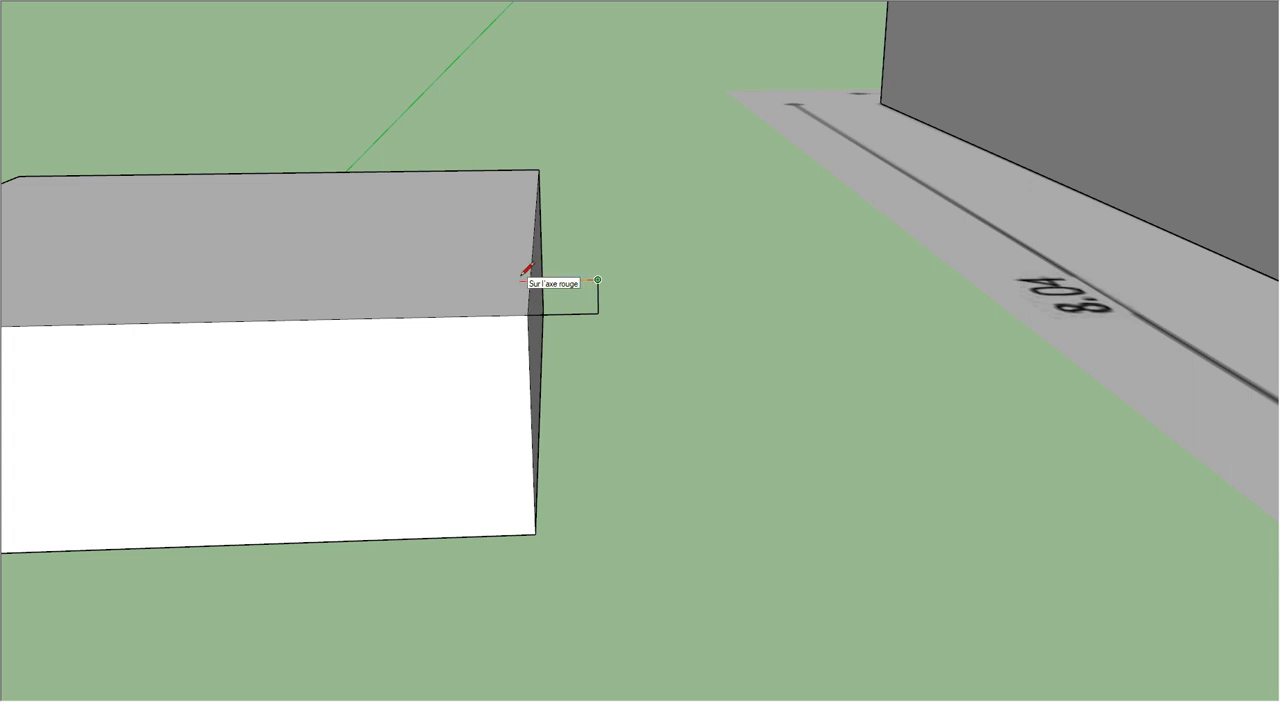
middle_click_drag(541, 282, 574, 263)
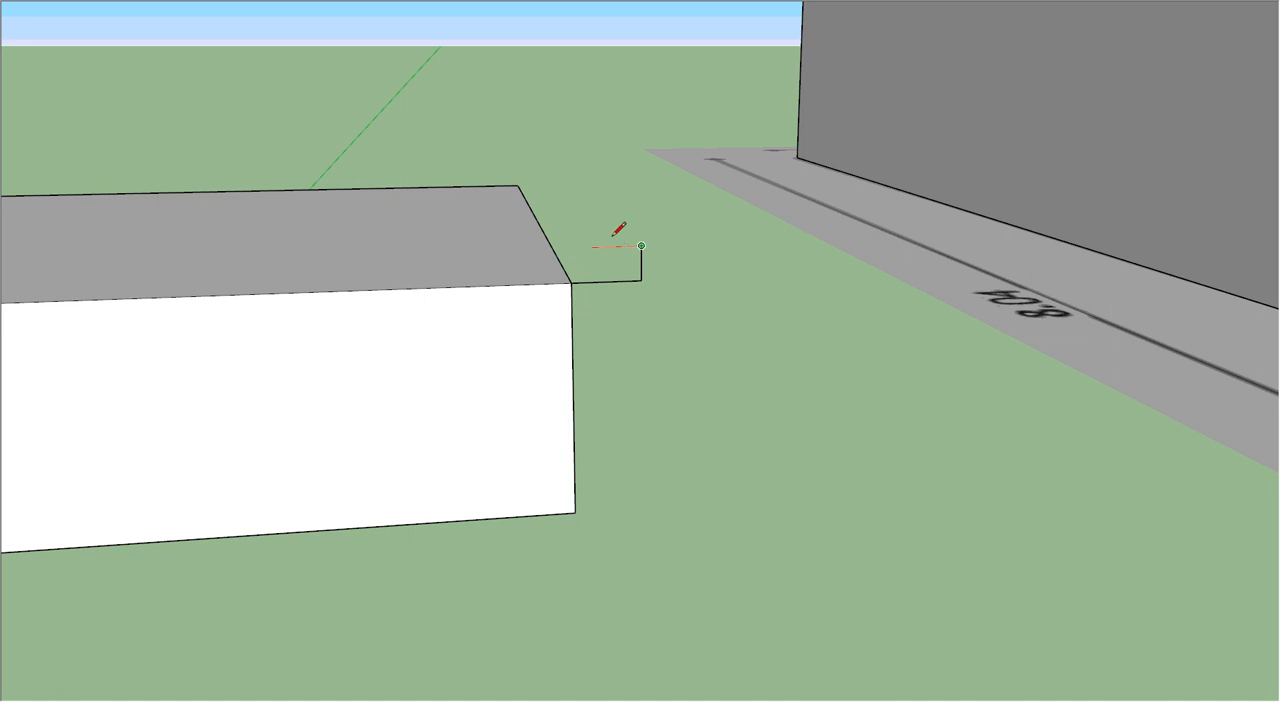
middle_click_drag(583, 252, 623, 289)
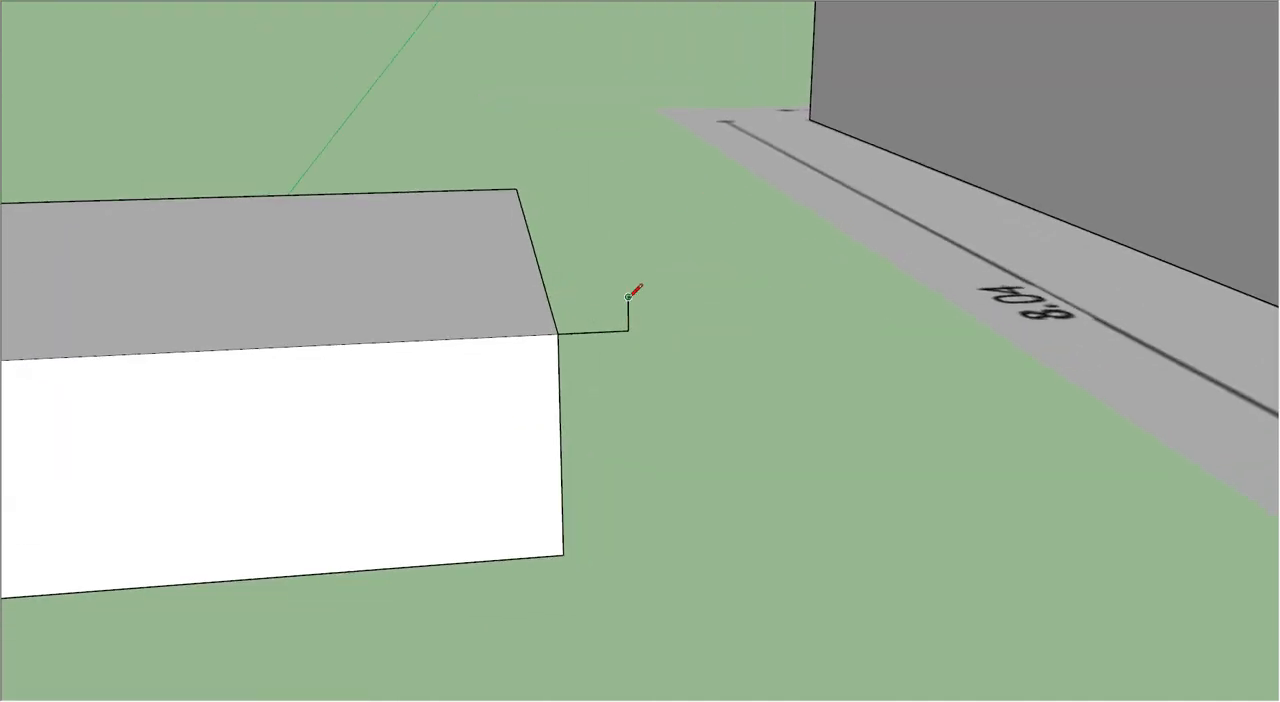
left_click(557, 298)
left_click(557, 333)
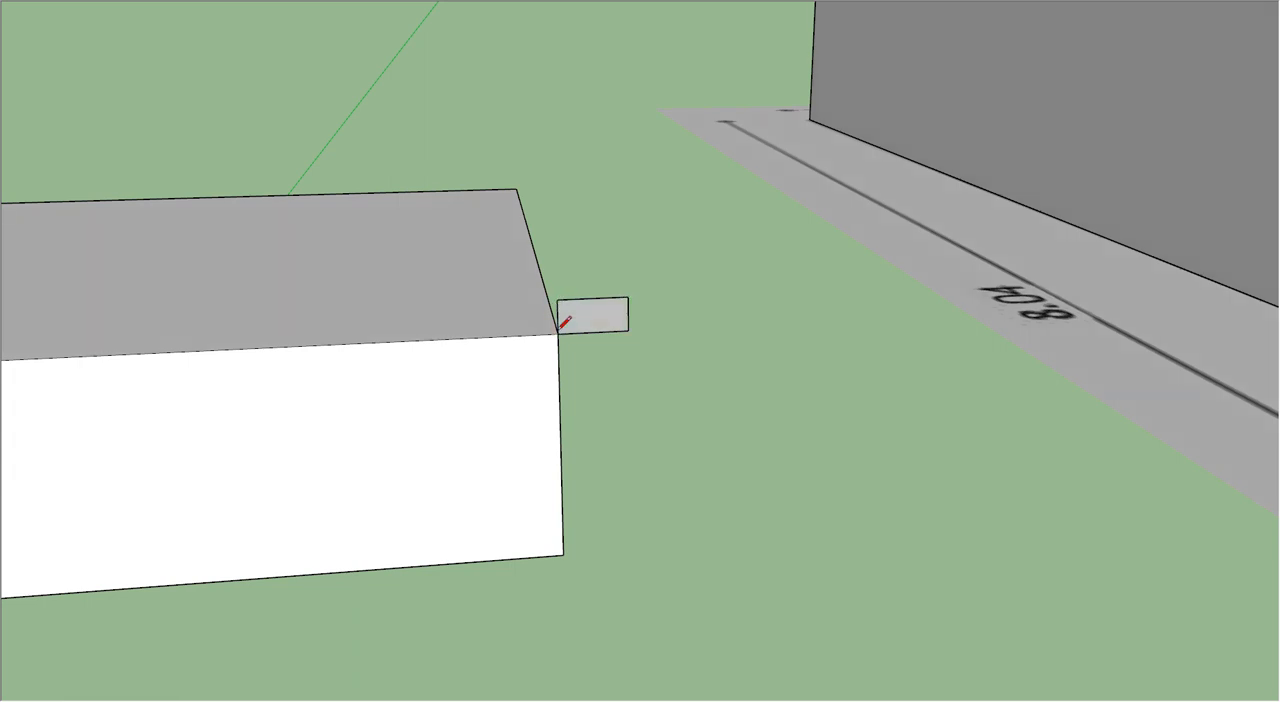
Step: Draw a wavy line of three tangent arcs across the small profile, from the middle of one short edge to the other
middle_click_drag(610, 318, 505, 334)
scroll(565, 325, "up", 3)
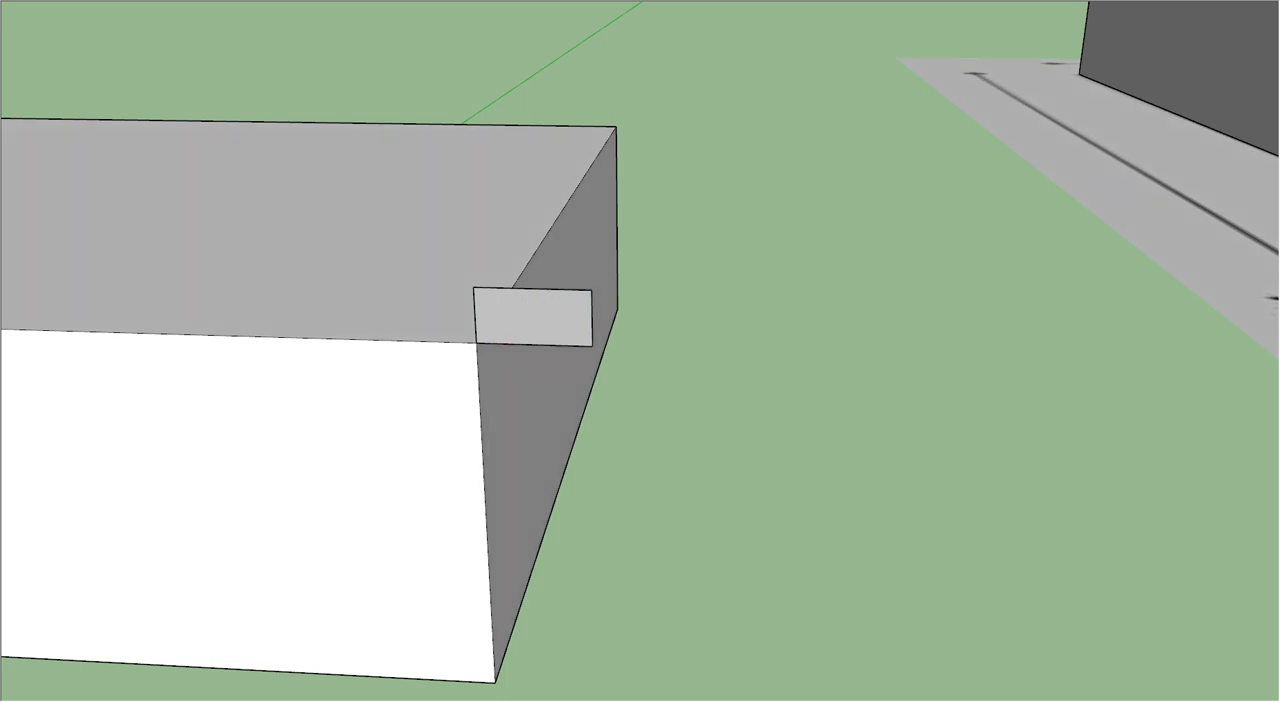
left_click(475, 315)
left_click(493, 327)
left_click(510, 316)
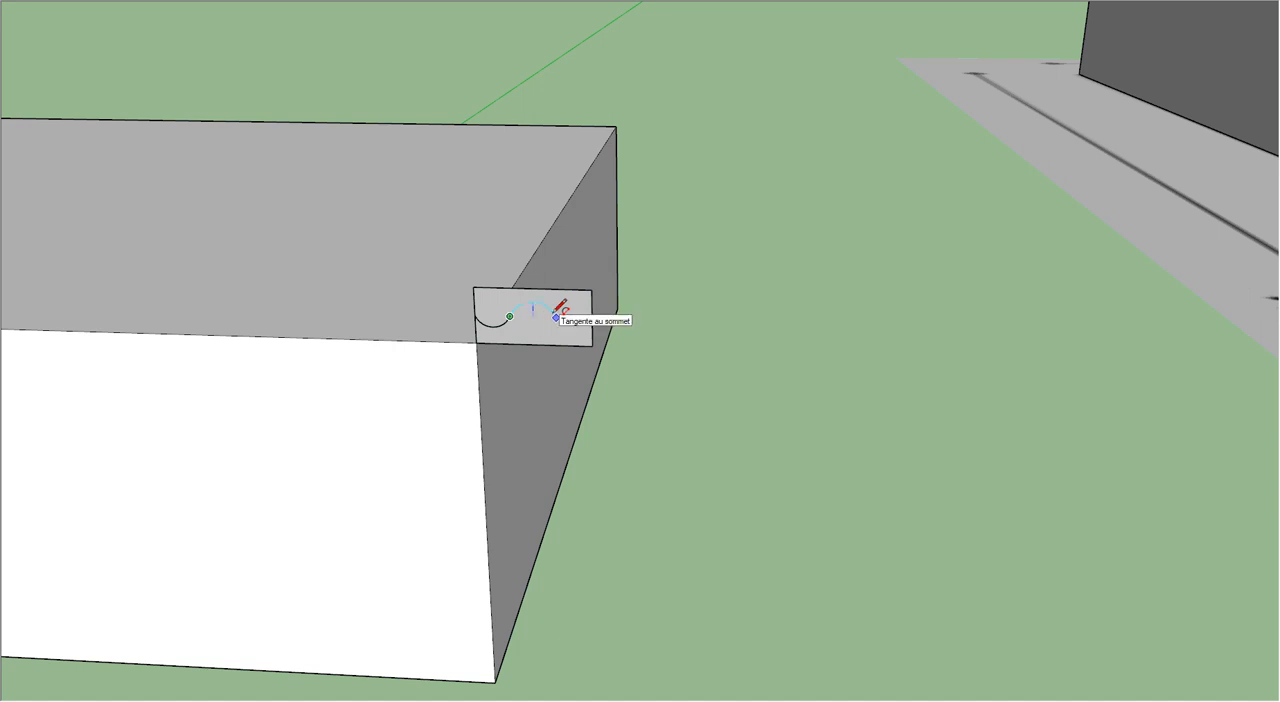
left_click(557, 317)
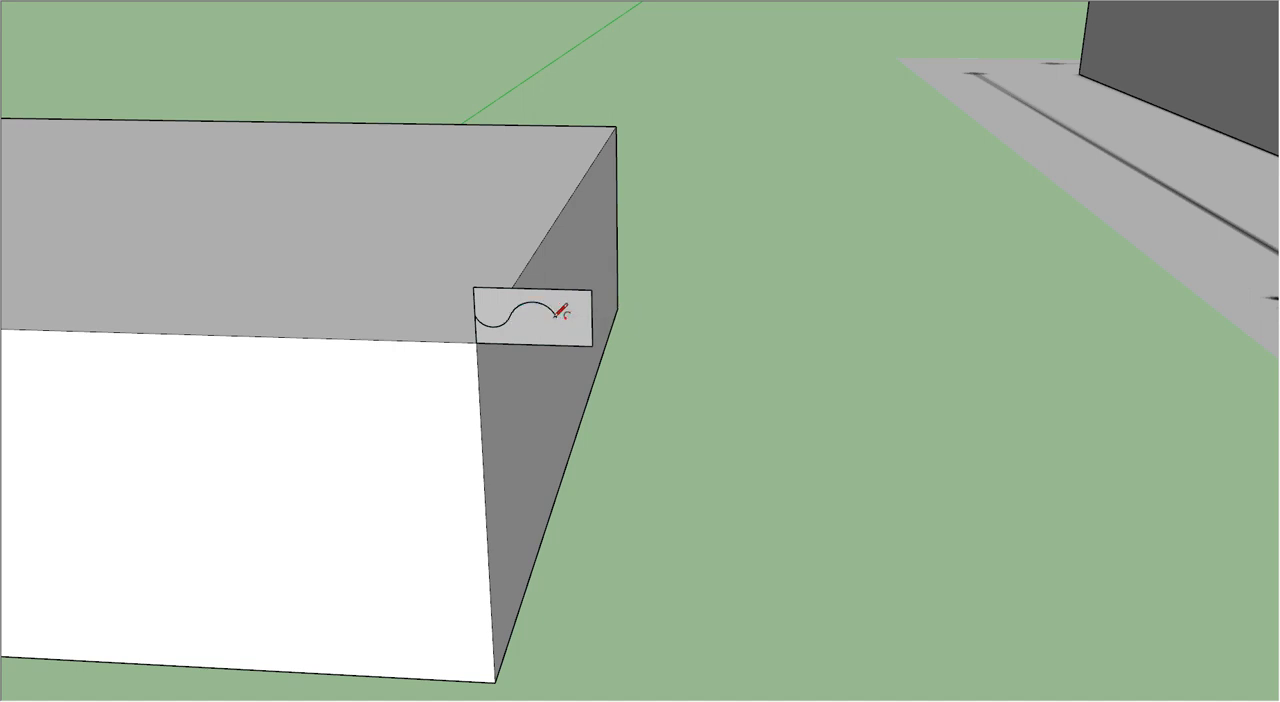
left_click(557, 317)
left_click(592, 318)
Step: Erase the profile's edges above the wavy line, leaving only the moulding shape below it
middle_click_drag(425, 293, 584, 266)
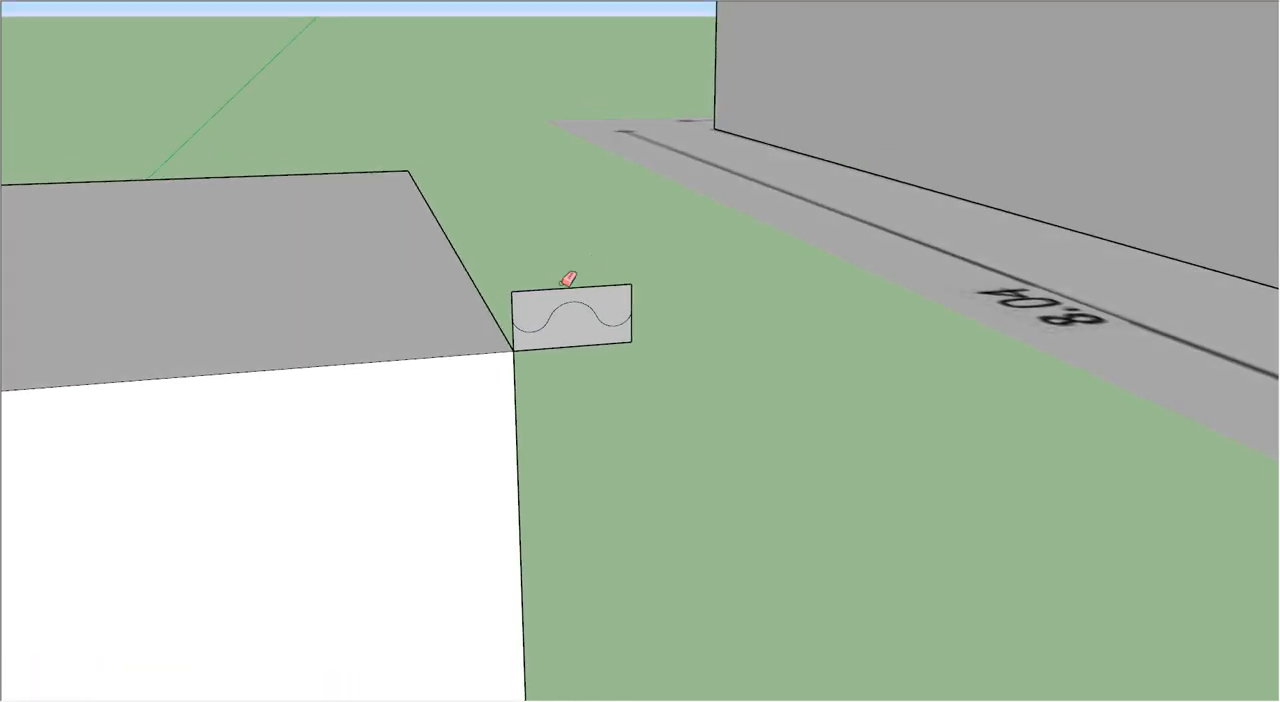
mouse_move(511, 303)
left_mouse_down()
mouse_move(562, 285)
mouse_move(636, 297)
left_mouse_up()
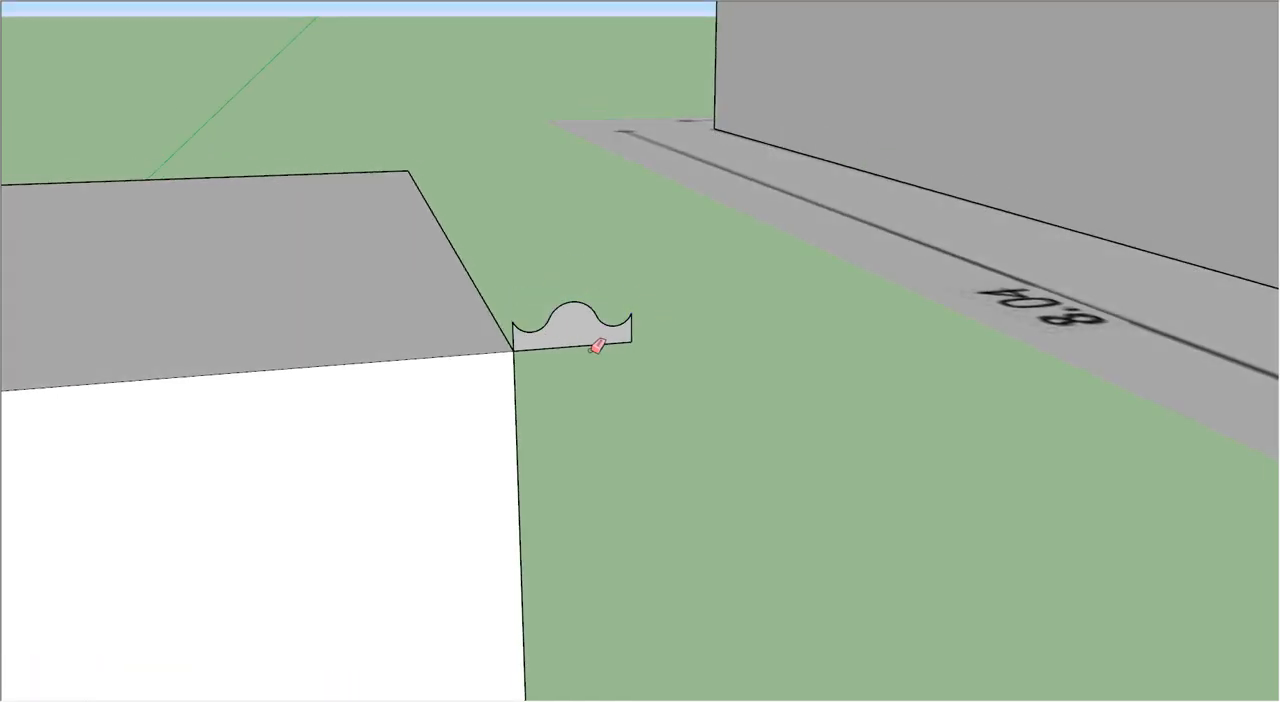
scroll(577, 330, "down", 2)
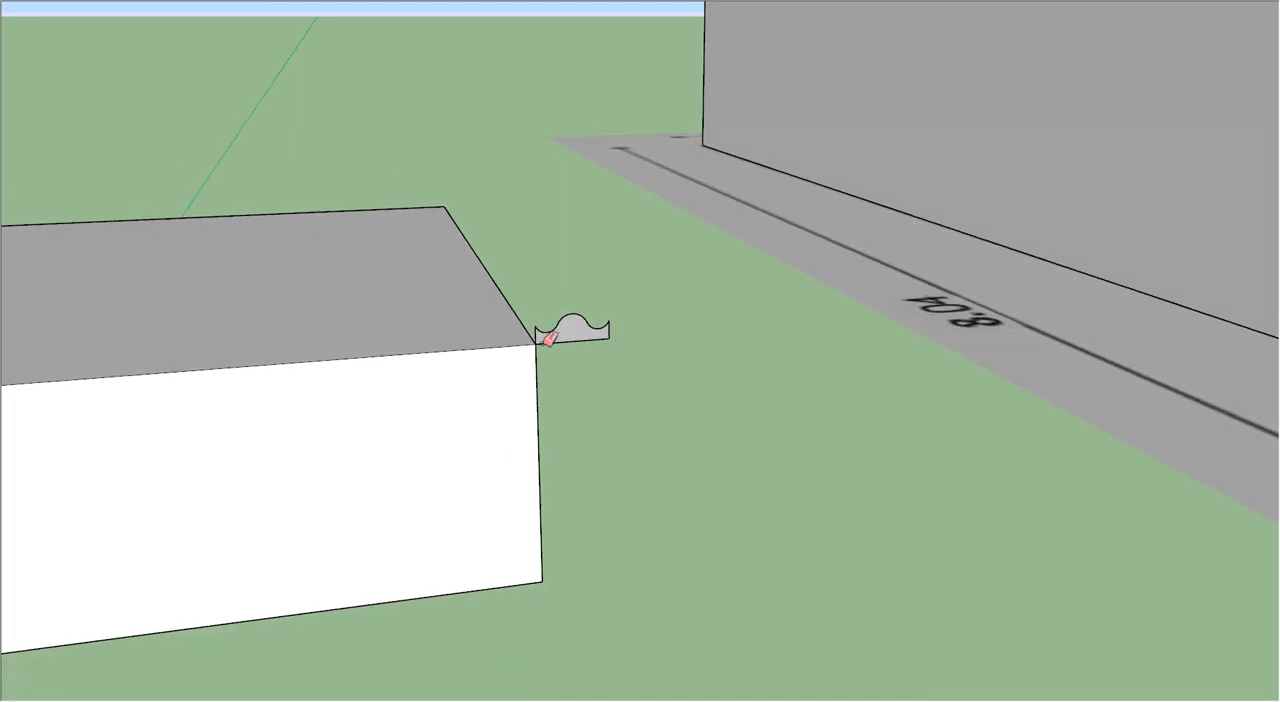
Step: Sweep the moulding profile around the perimeter of the box's top face with Follow Me
middle_click_drag(600, 349, 457, 508)
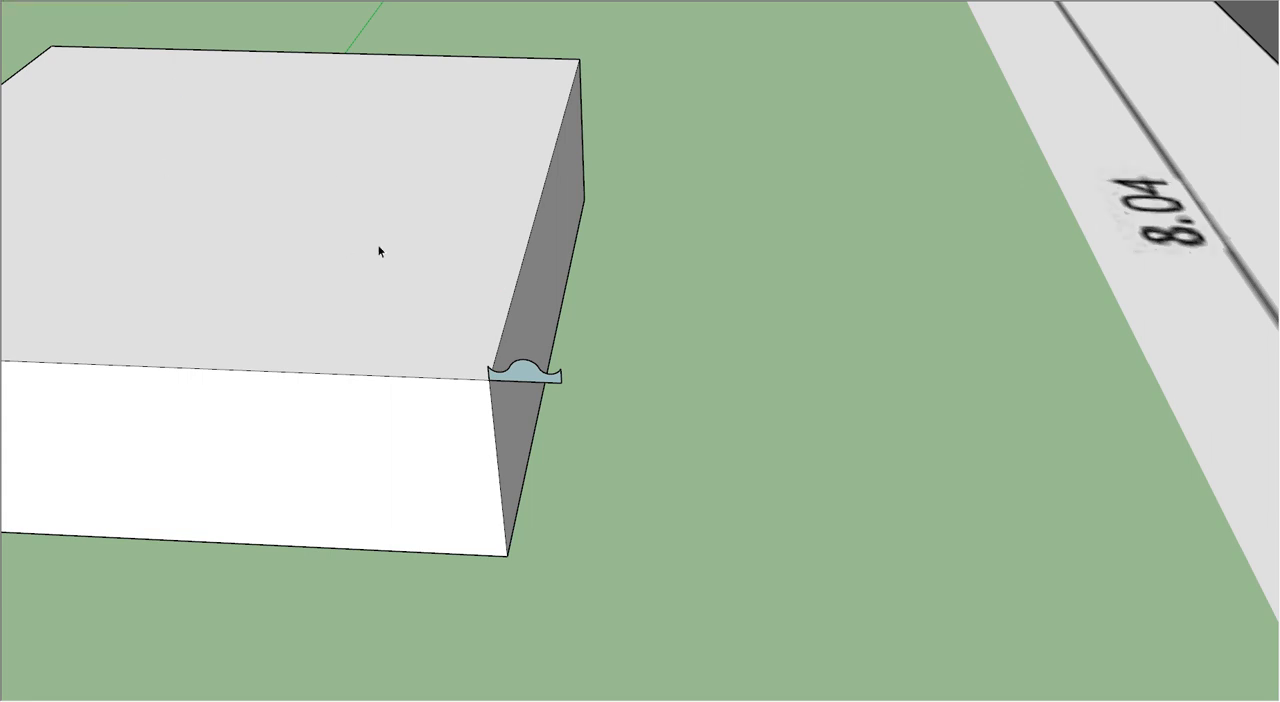
left_click(291, 224)
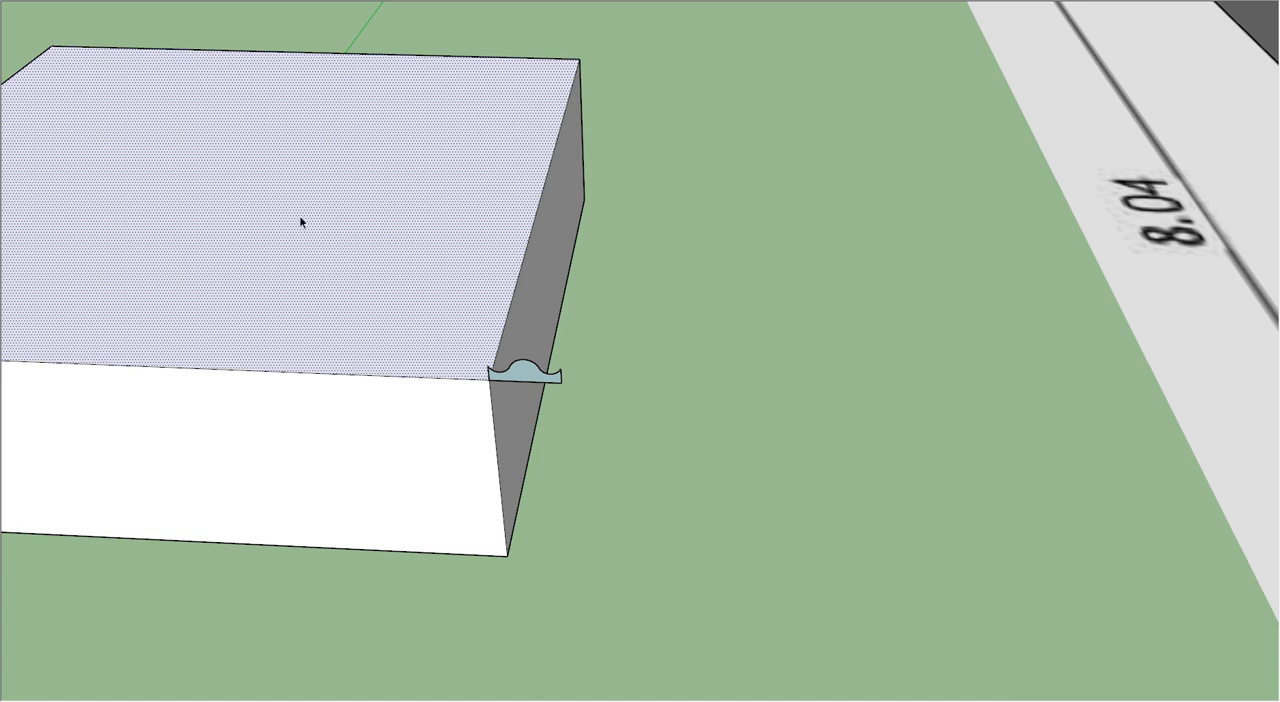
left_click(160, 0)
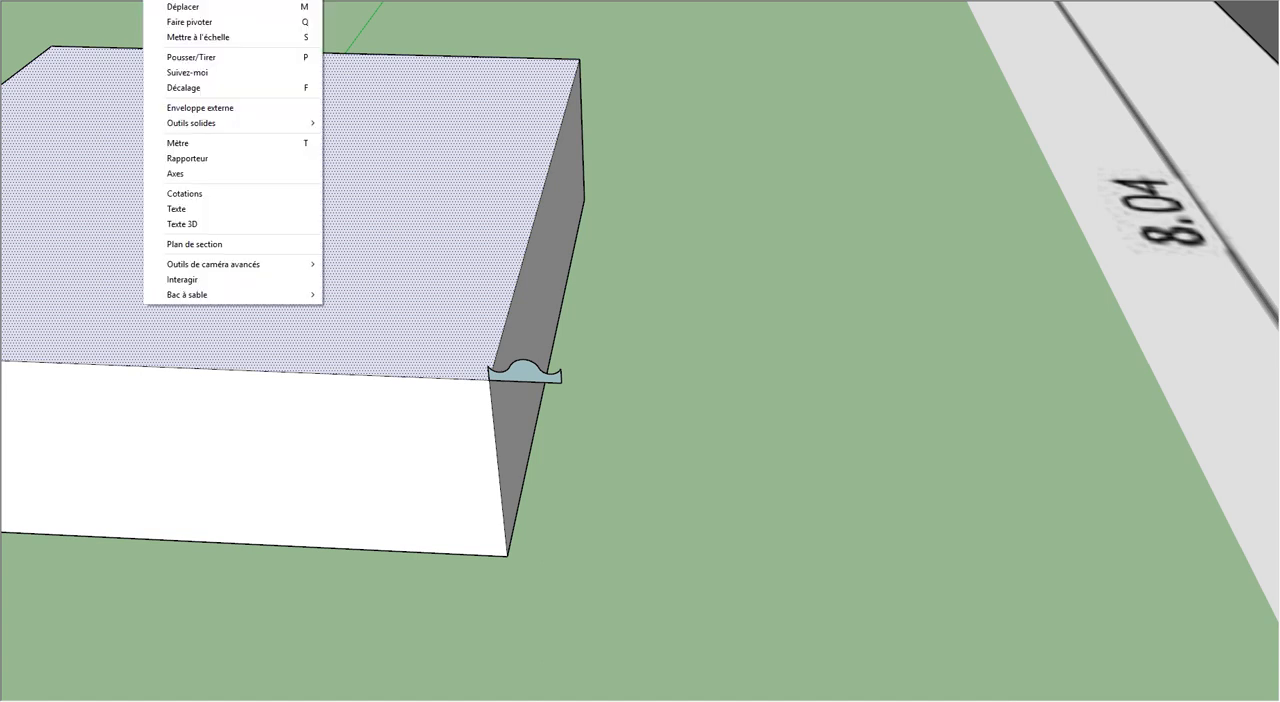
left_click(197, 73)
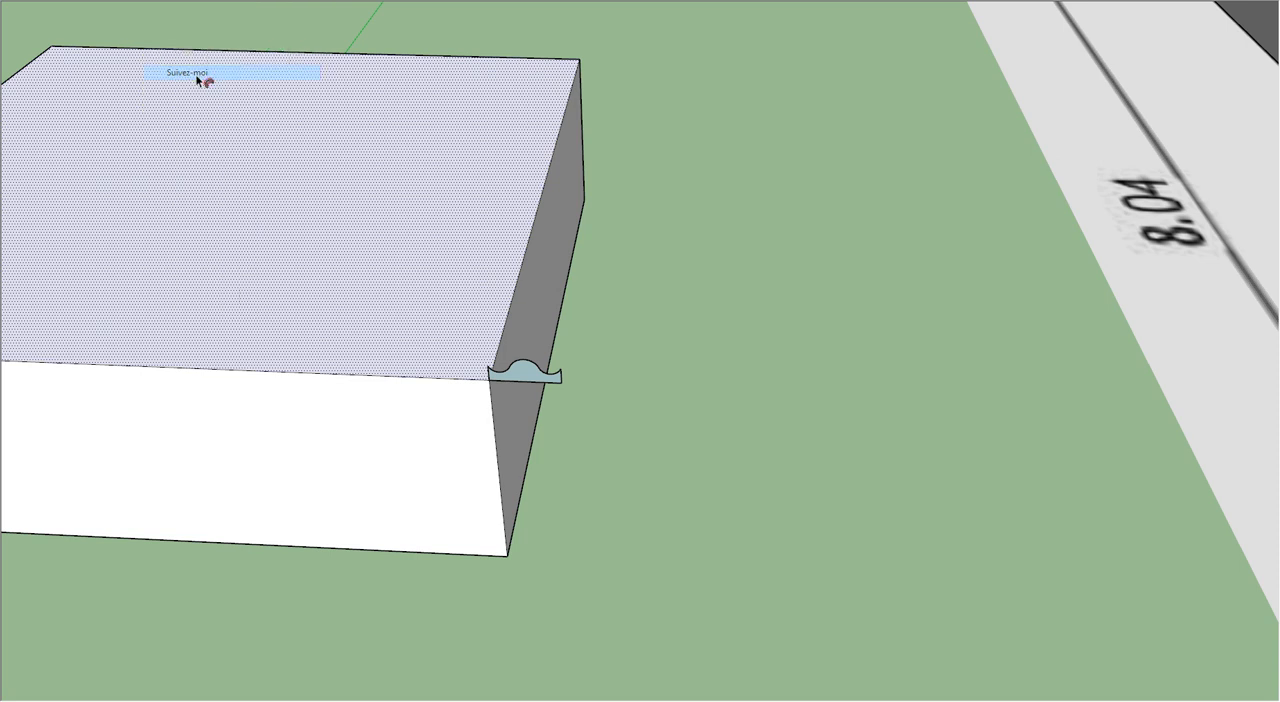
left_click(527, 380)
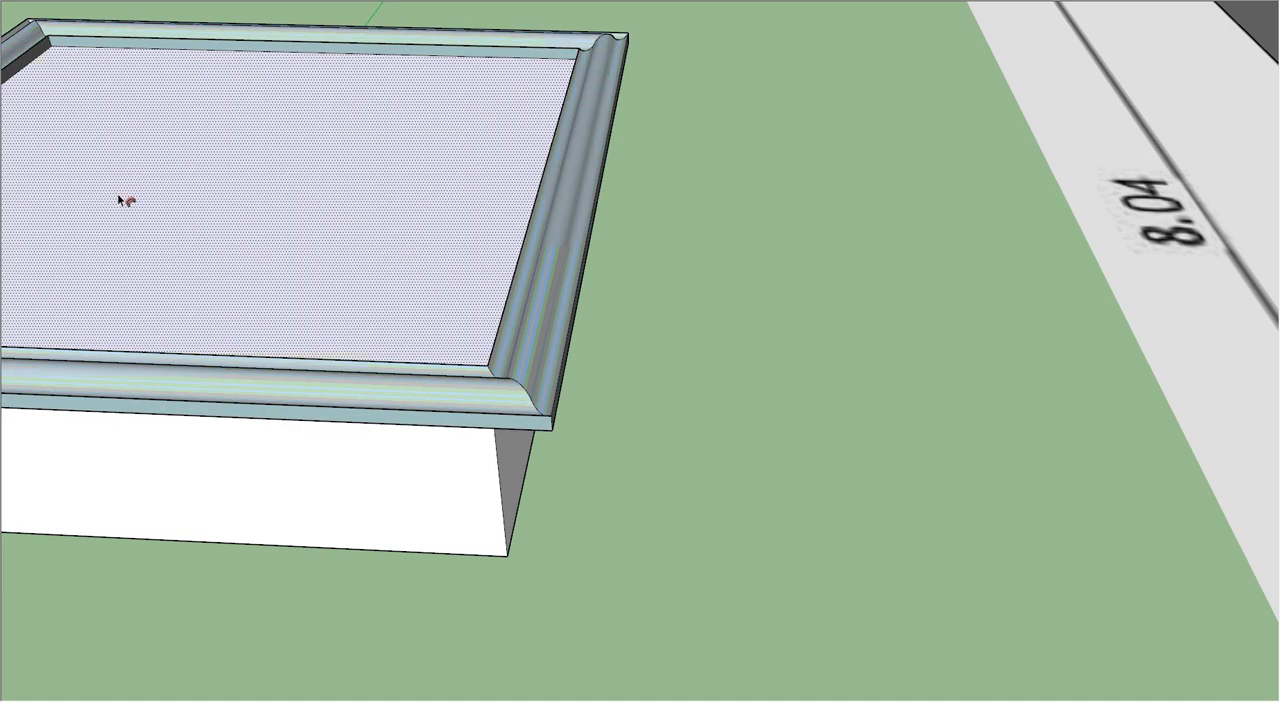
scroll(440, 212, "down", 3)
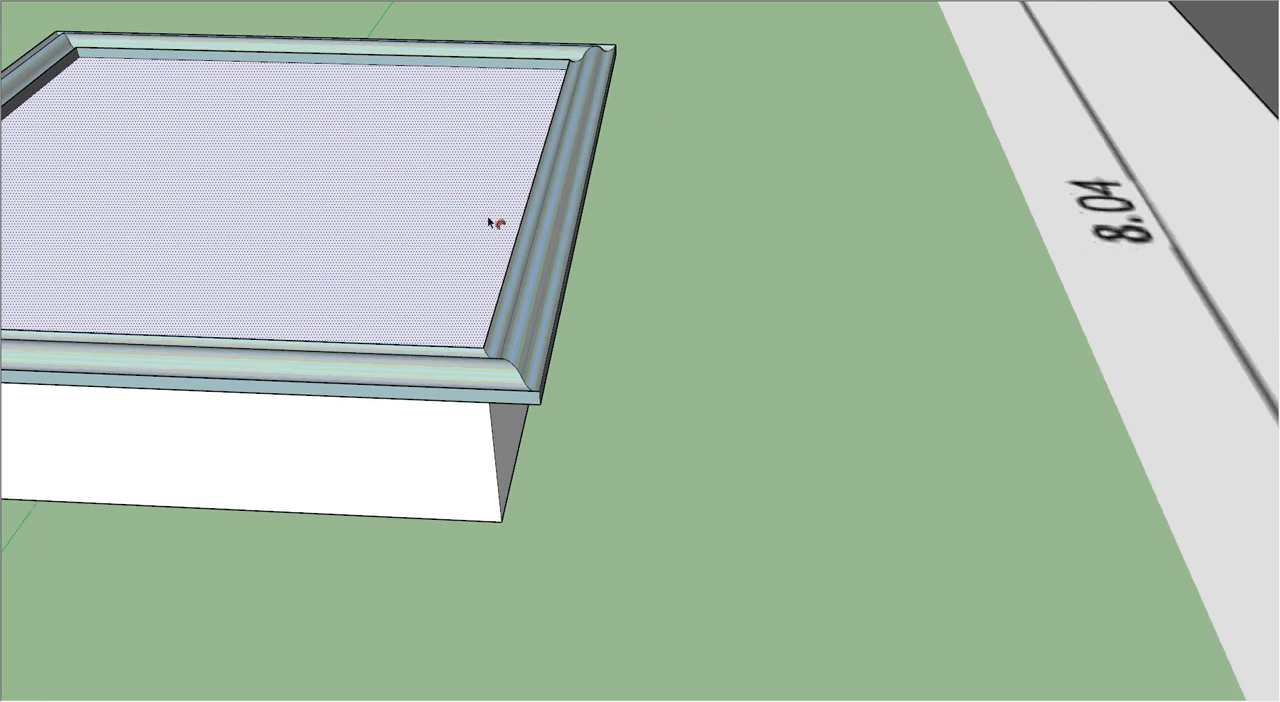
Step: Paint the box's top face inside the moulding with the "Verre translucide à effet reflet du ciel" material from Verre et miroirs
scroll(437, 207, "down", 2)
middle_click_drag(254, 211, 322, 258)
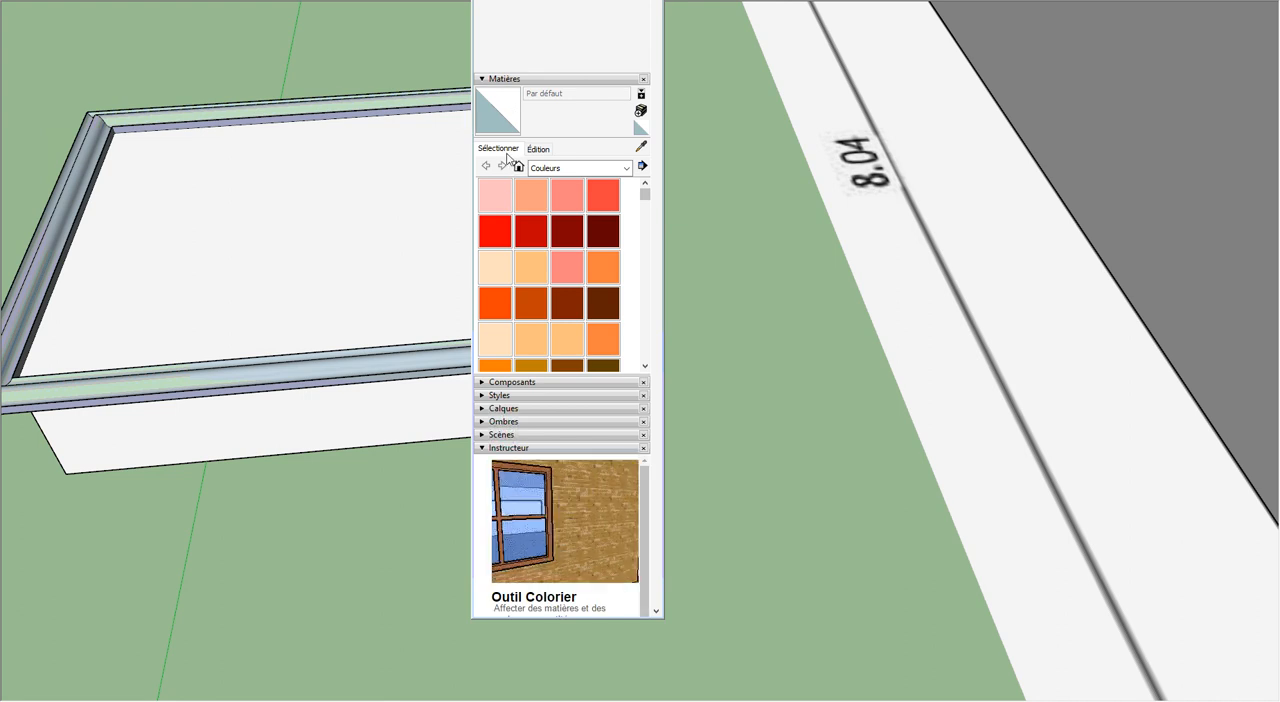
left_click(626, 168)
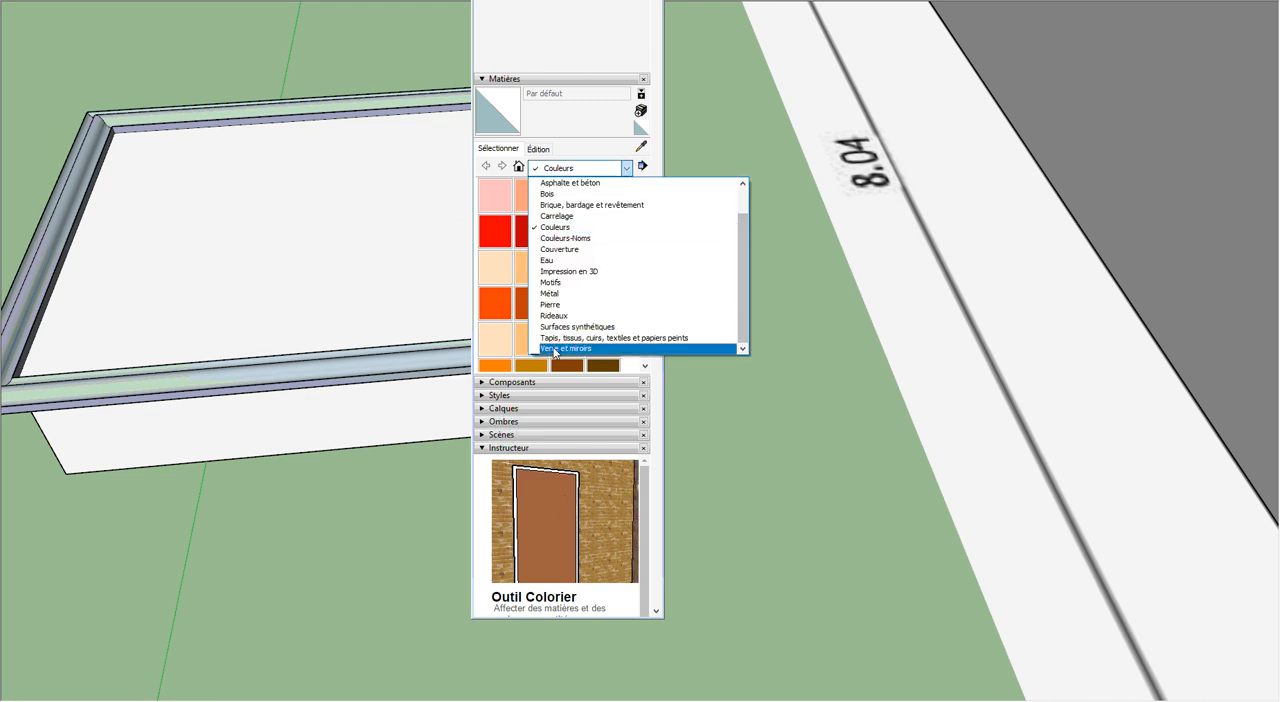
left_click(627, 168)
left_click(627, 168)
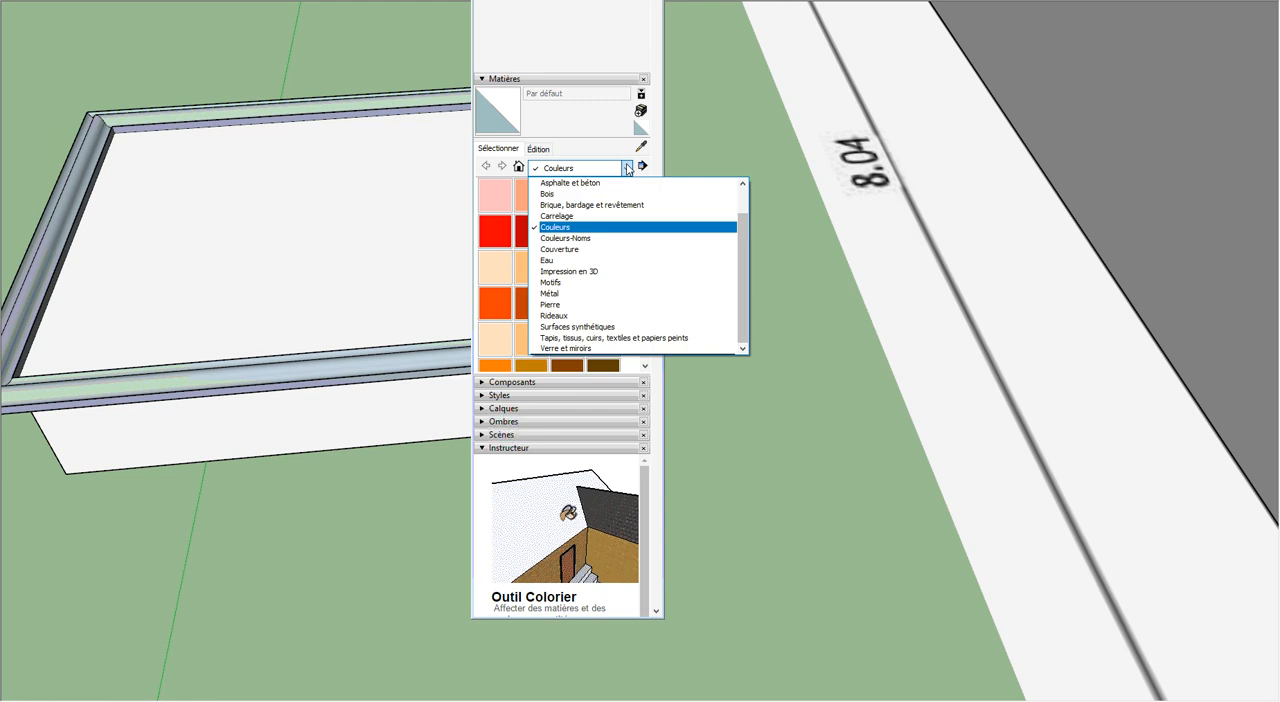
left_click(570, 348)
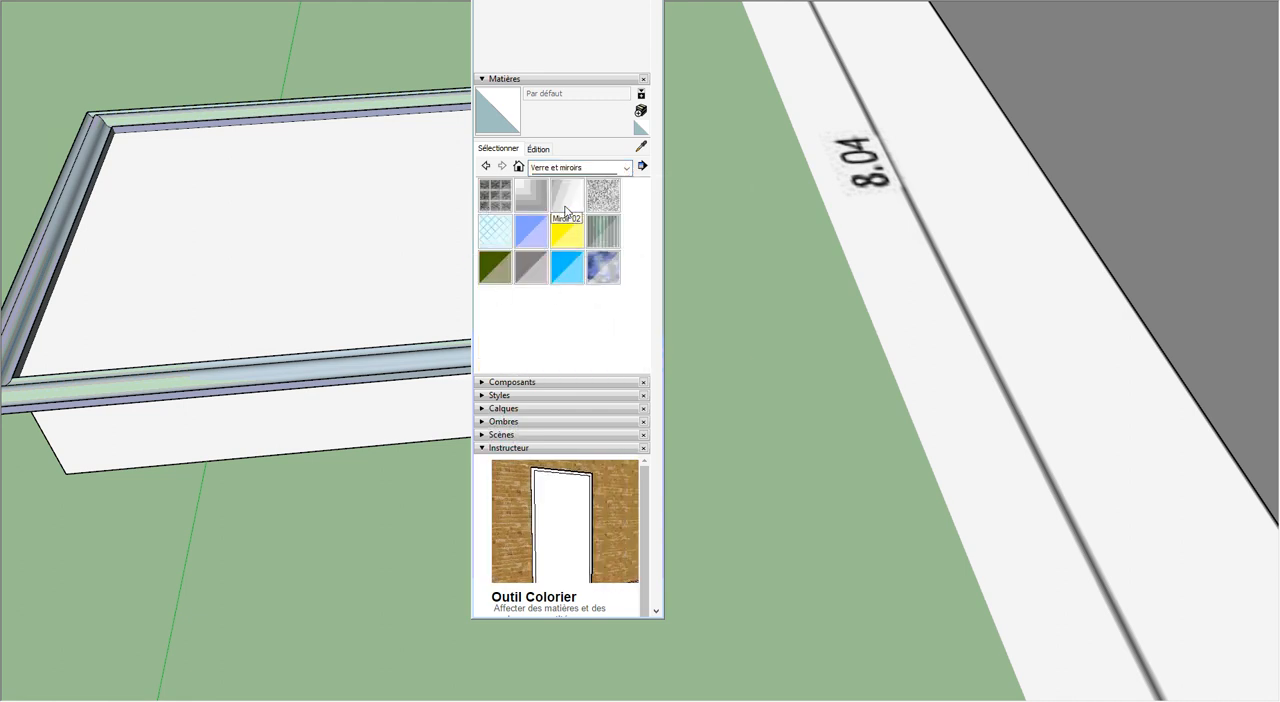
left_click(603, 268)
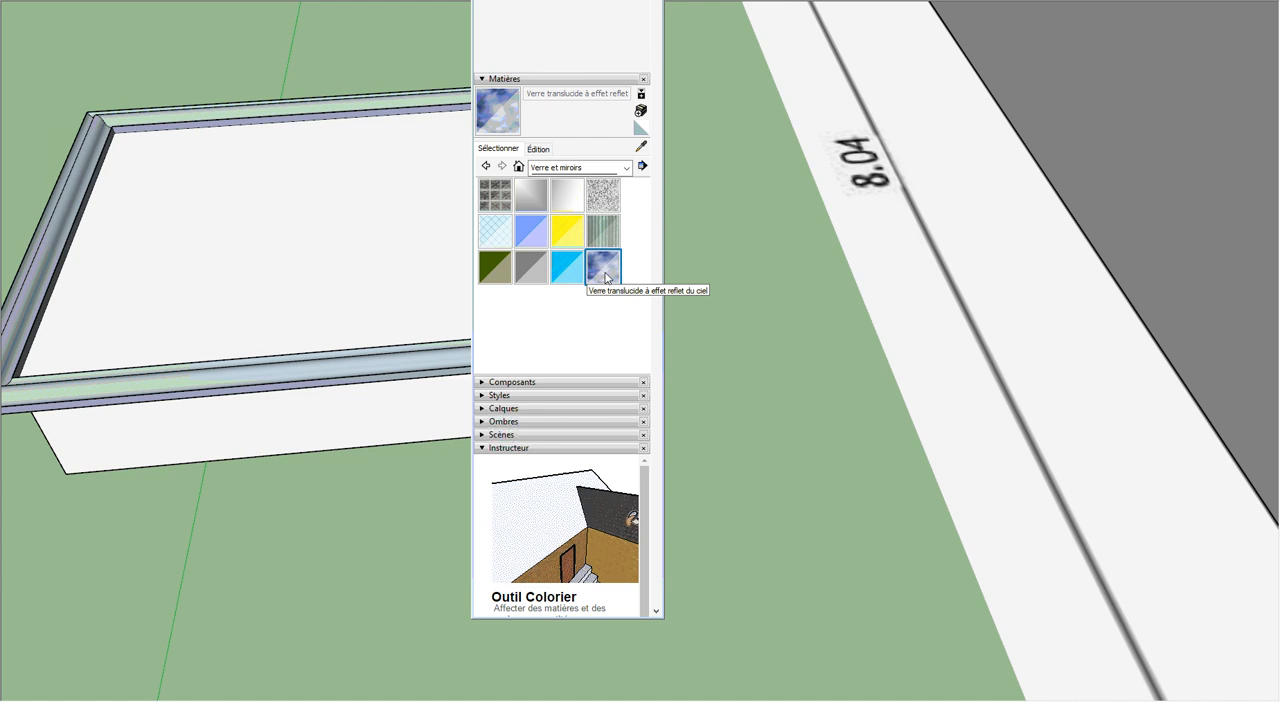
left_click(284, 236)
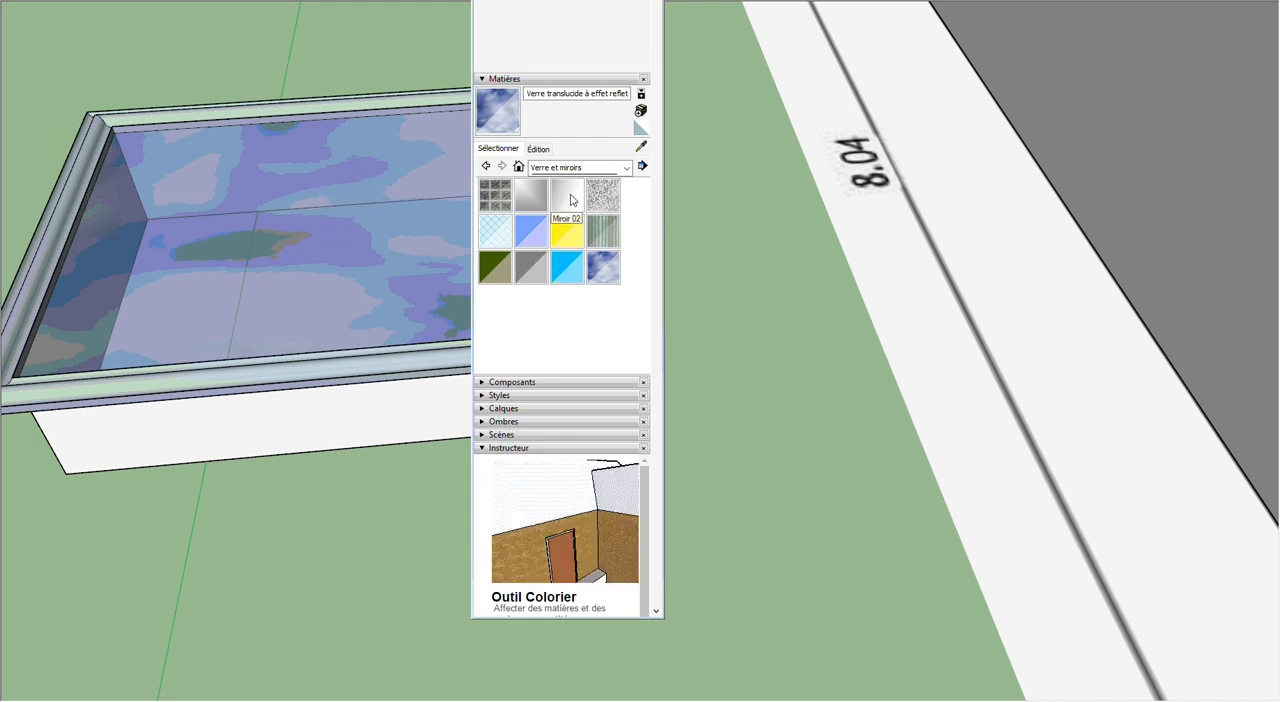
Step: Paint the underside of the box with the "Verre translucide bleu" material and put the materials tray away
left_click(531, 242)
middle_click_drag(362, 275, 386, 197)
mouse_move(257, 537)
middle_mouse_down()
mouse_move(274, 177)
mouse_move(299, 545)
mouse_move(280, 163)
middle_mouse_up()
left_click(344, 345)
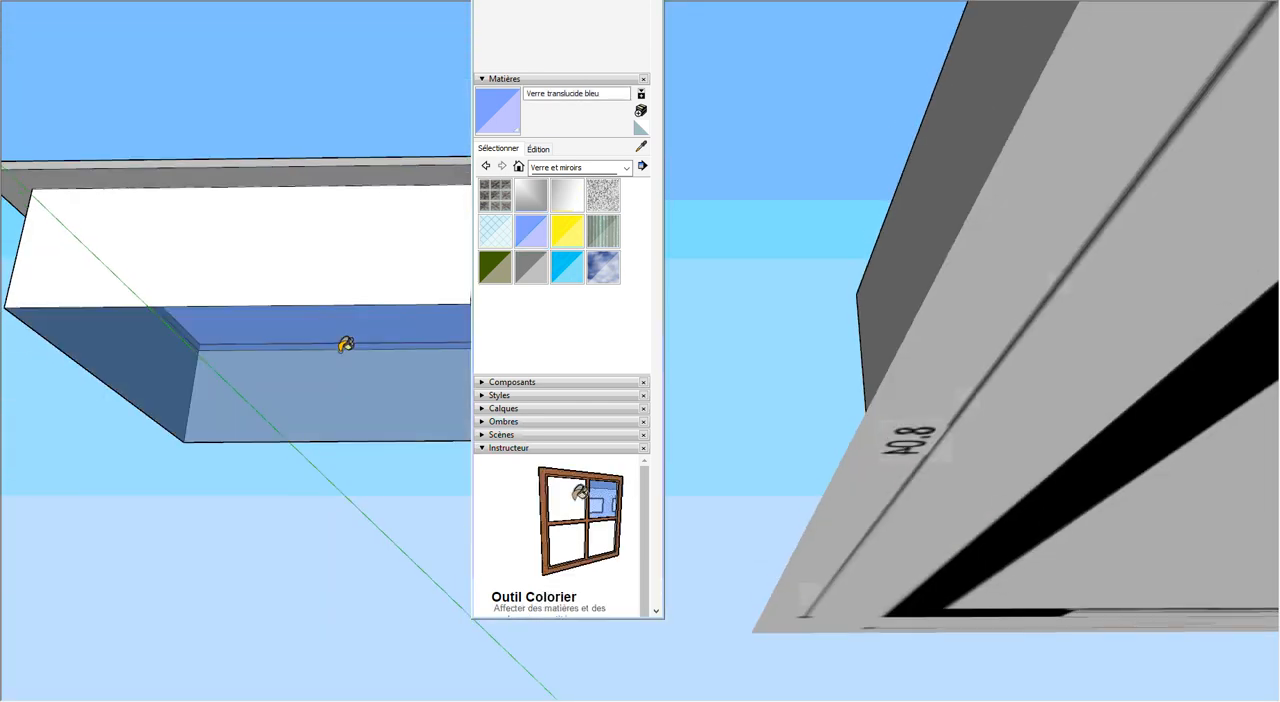
middle_click_drag(332, 200, 366, 474)
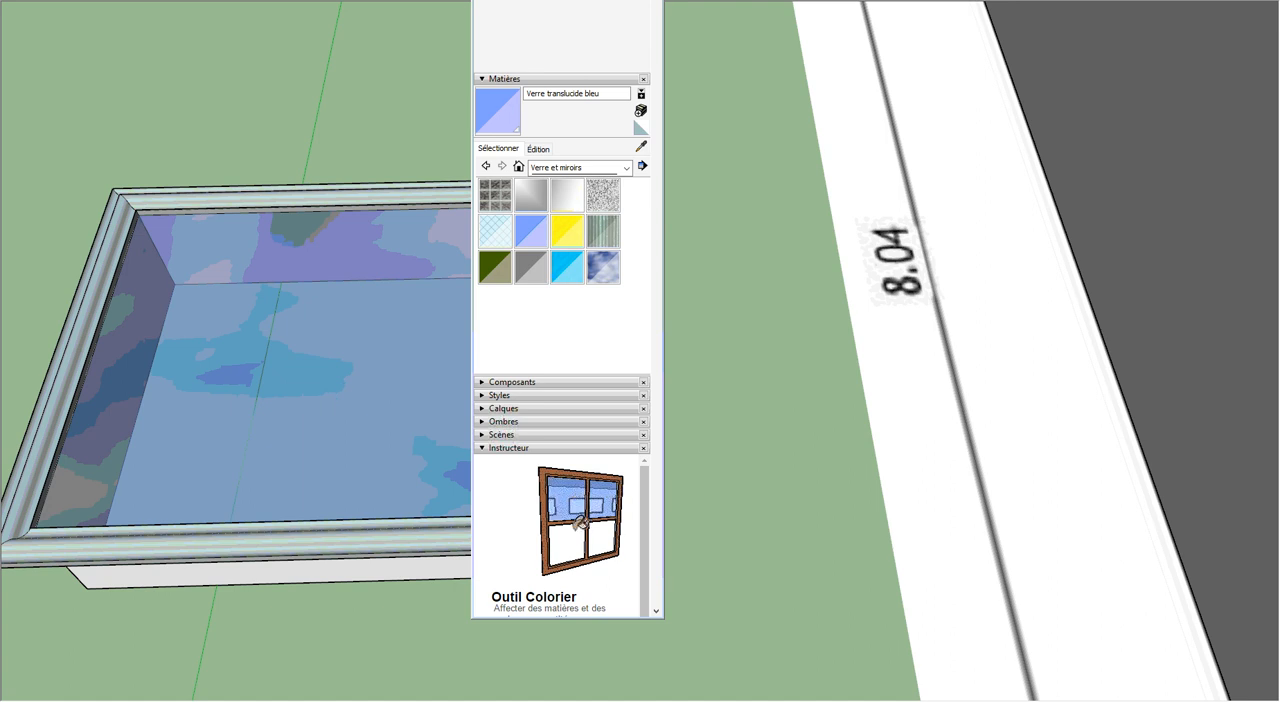
left_click(653, 1)
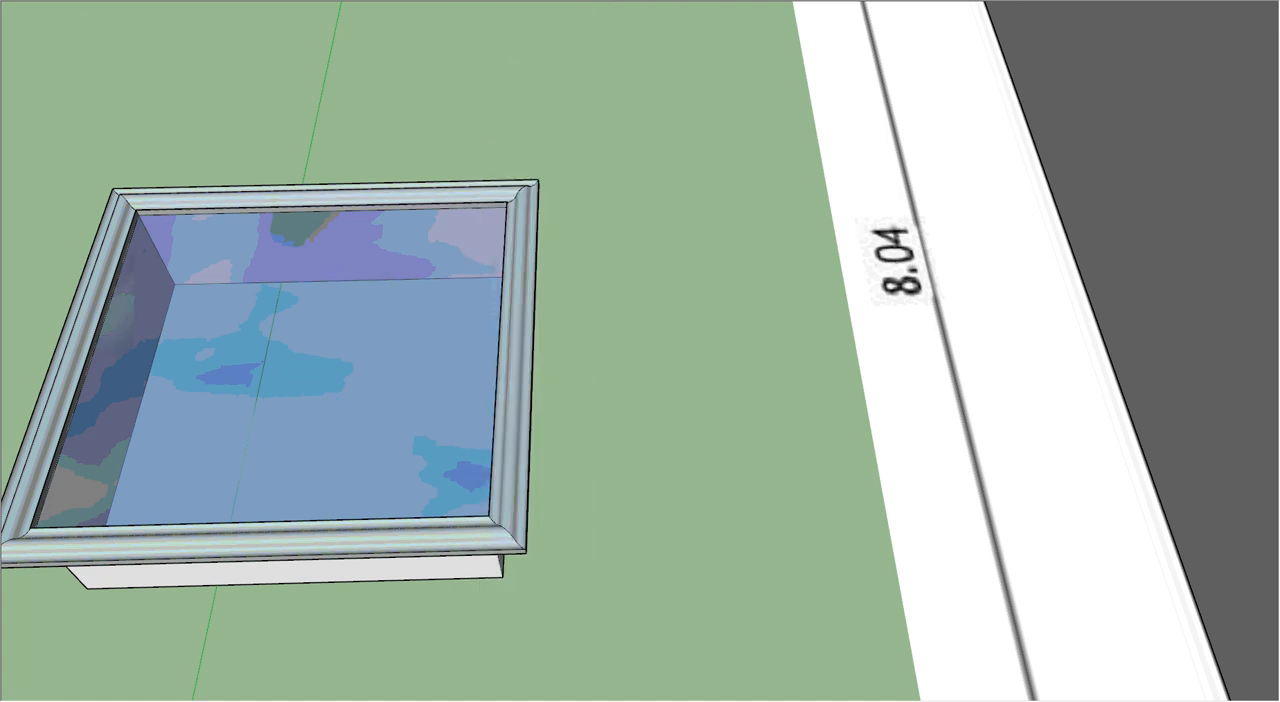
Step: Make a component named "fenetre 1,20 X 1,15" from the whole framed box
middle_click_drag(177, 246, 251, 237)
mouse_move(23, 173)
left_mouse_down()
mouse_move(53, 389)
mouse_move(281, 621)
mouse_move(549, 590)
left_mouse_up()
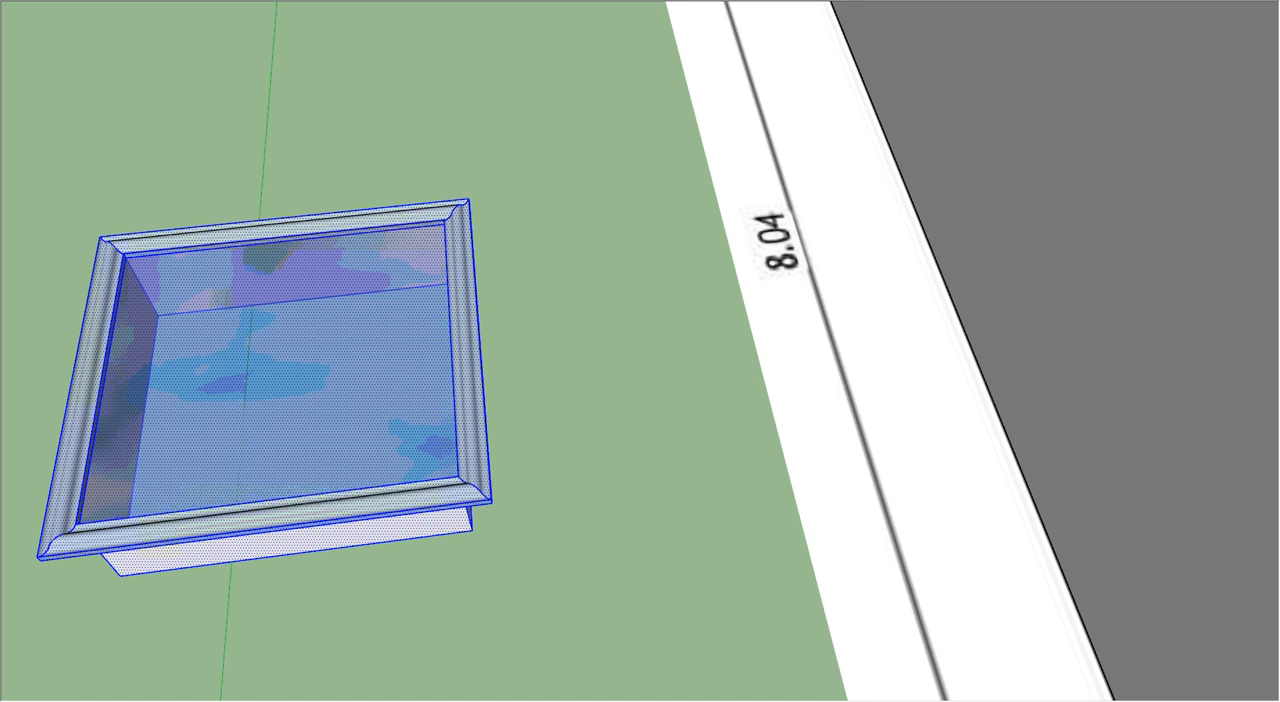
right_click(2, 2)
left_click(56, 194)
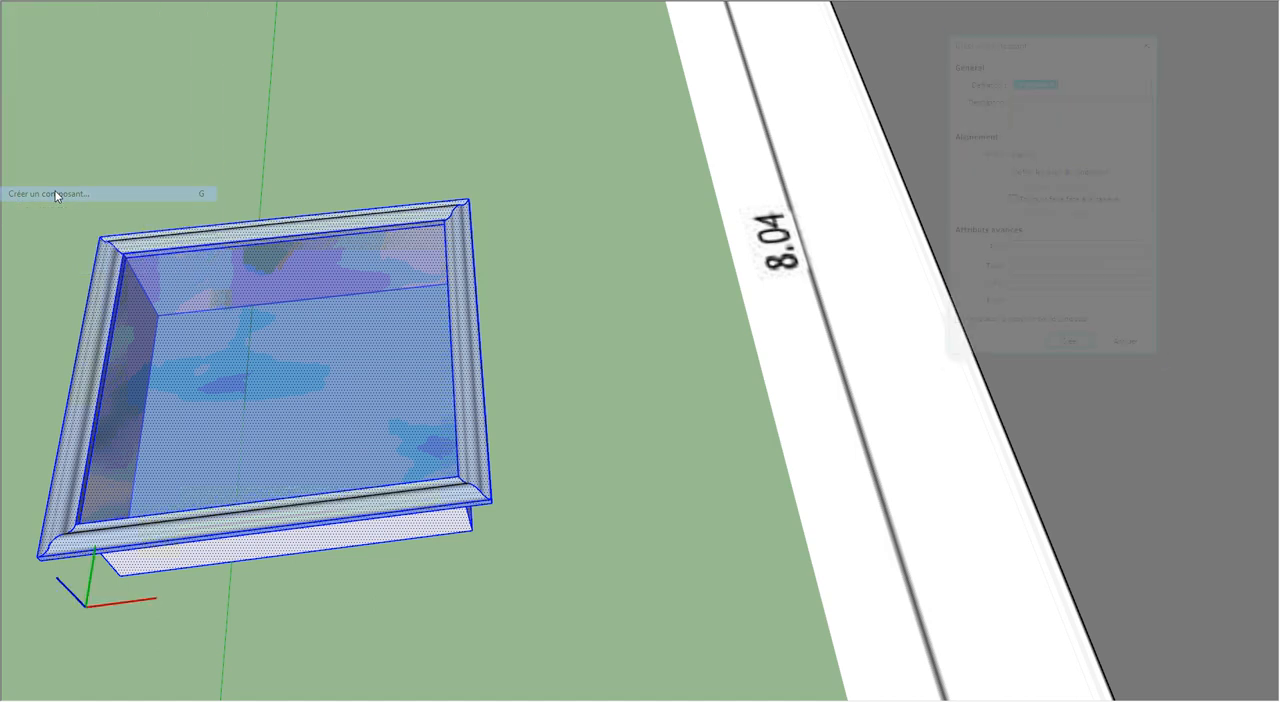
type("fenetre 1,20 X 1,15")
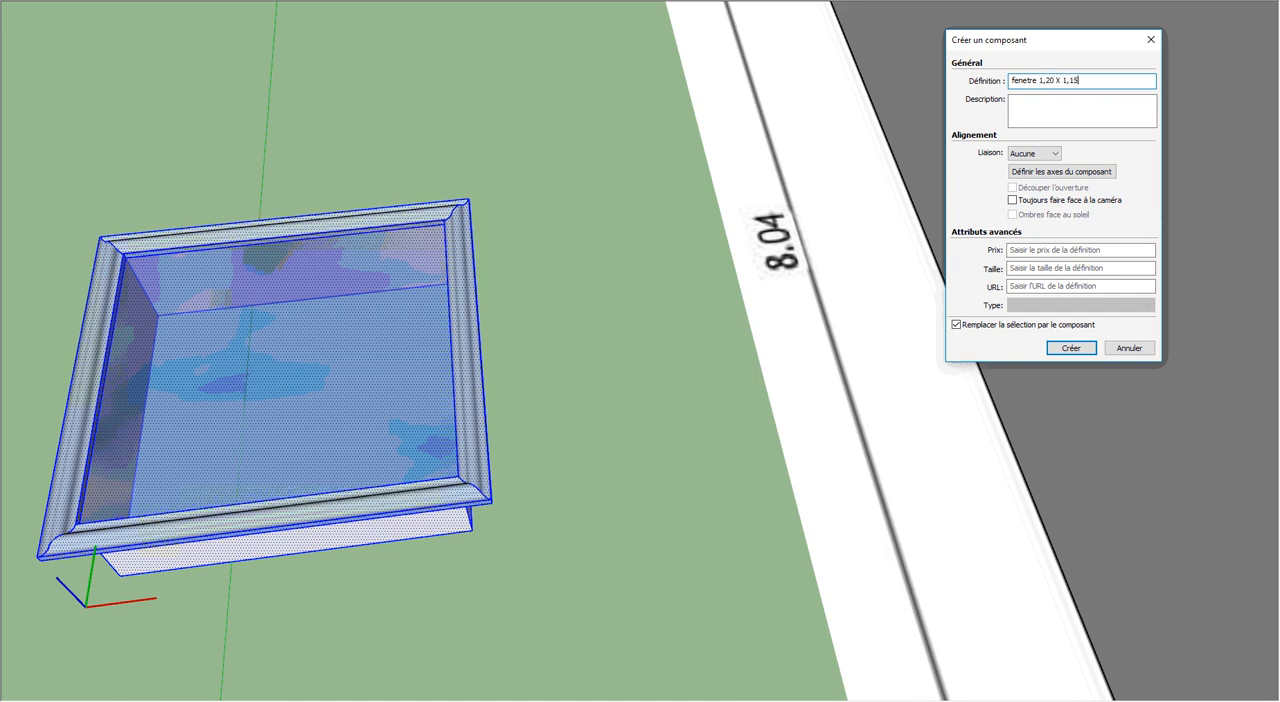
left_click(1072, 348)
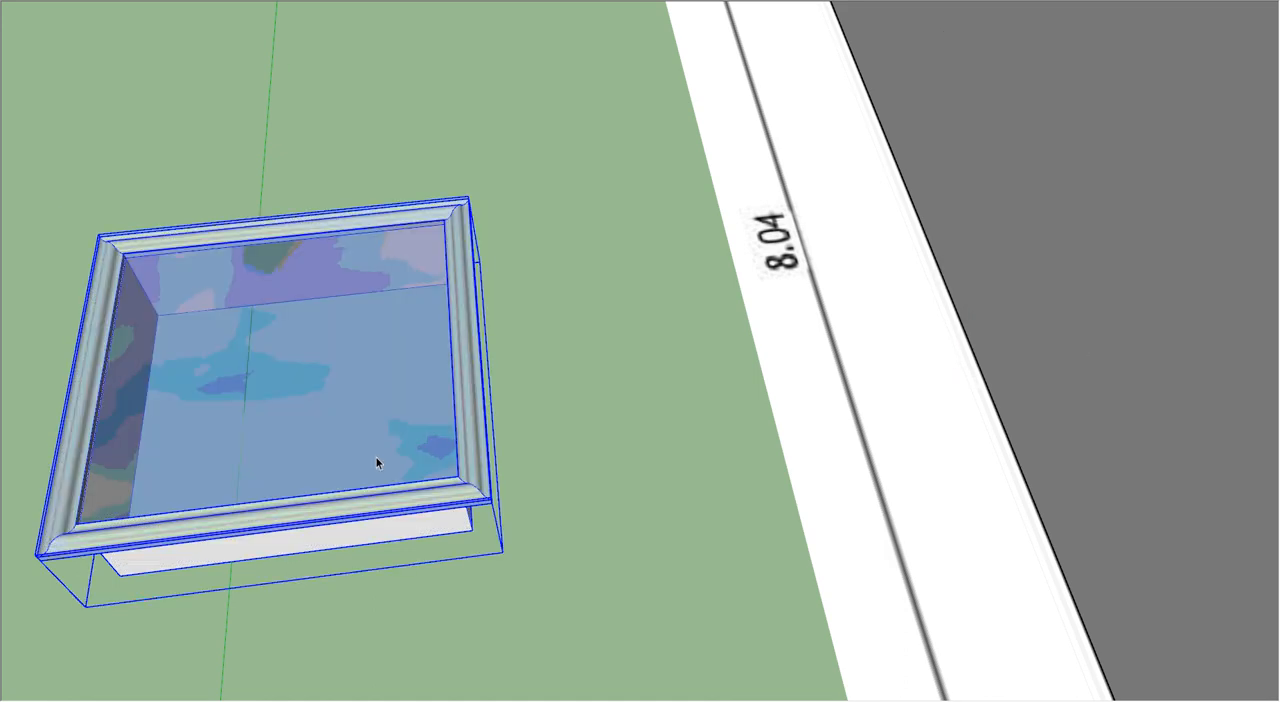
Step: Move the window component onto the ground in front of the façade's 1.20 x 1.15 opening nearest the origin
scroll(334, 463, "down", 10)
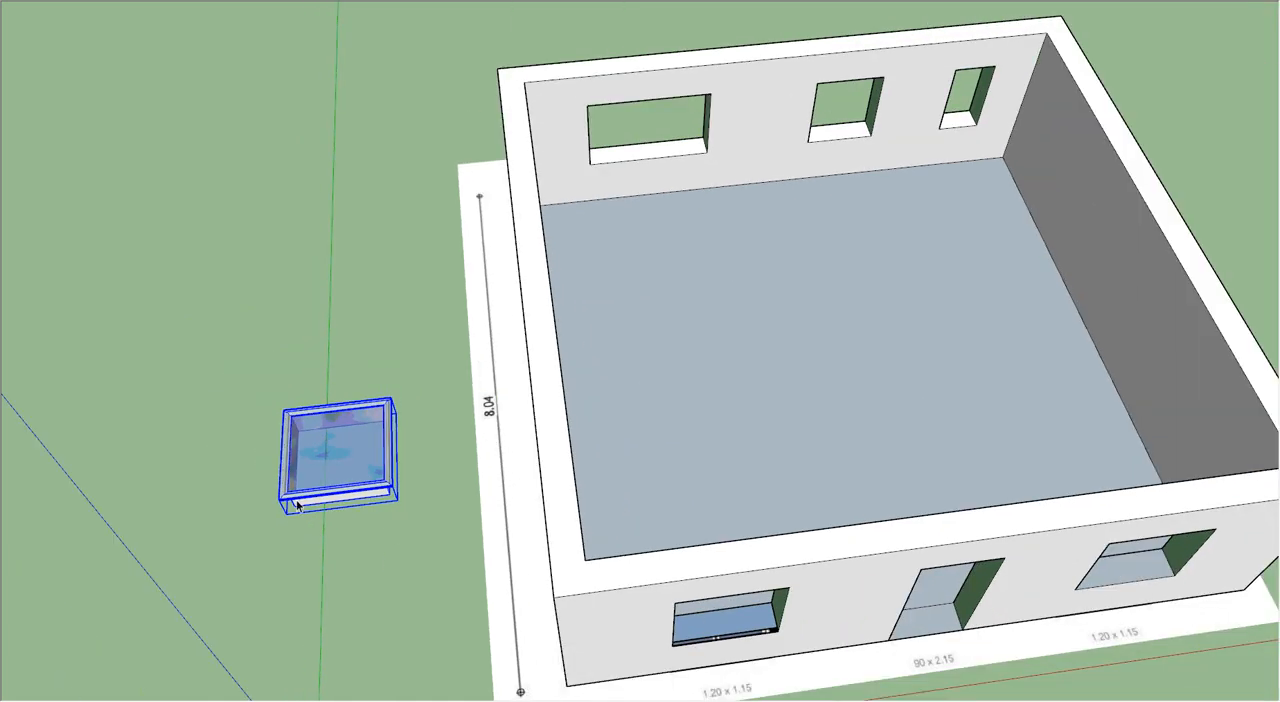
mouse_move(380, 548)
middle_mouse_down()
mouse_move(251, 283)
mouse_move(276, 227)
middle_mouse_up()
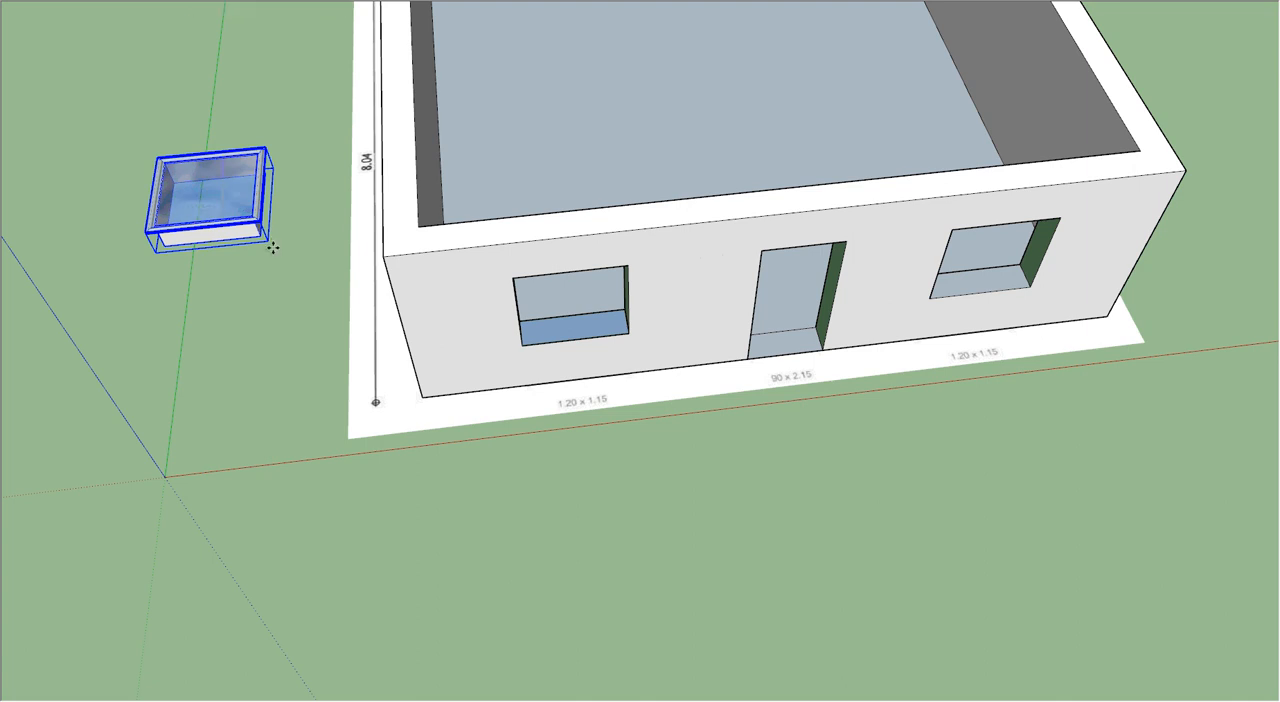
left_click(259, 220)
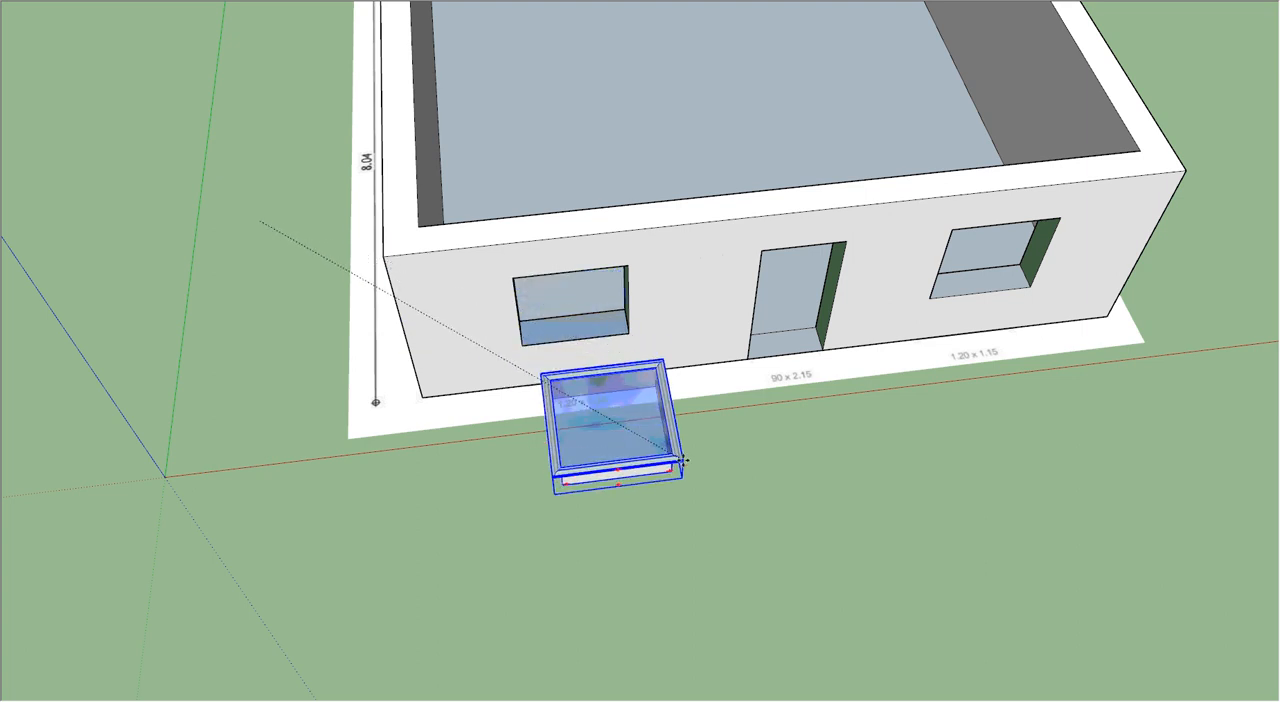
left_click(678, 510)
Step: Rotate the window component upright so its moulded frame faces away from the façade
scroll(622, 543, "up", 3)
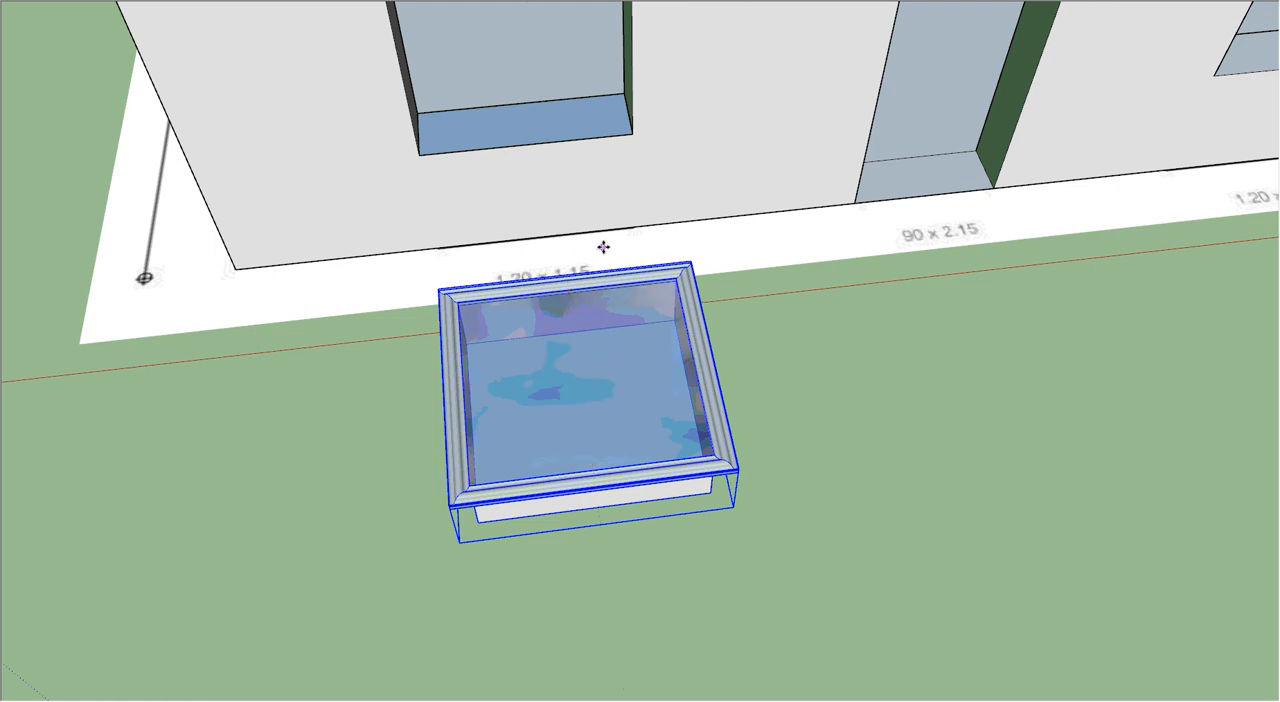
middle_click_drag(877, 369, 780, 406)
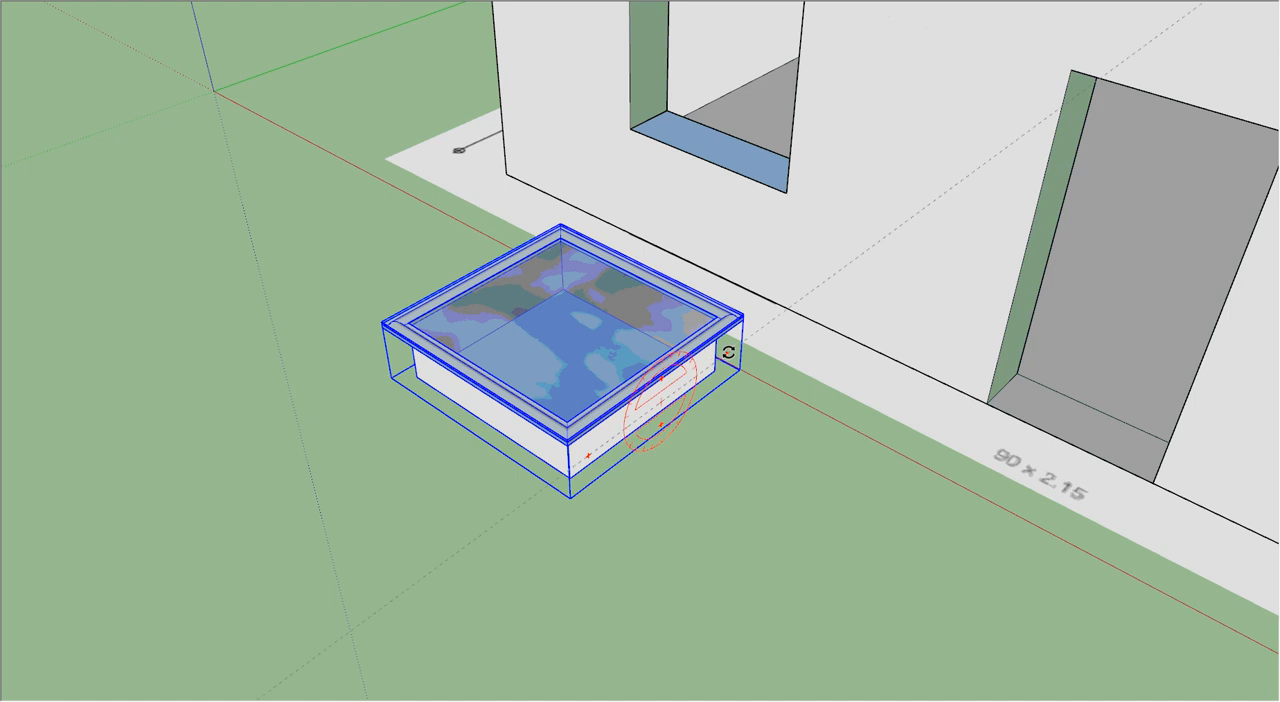
scroll(728, 352, "up", 3)
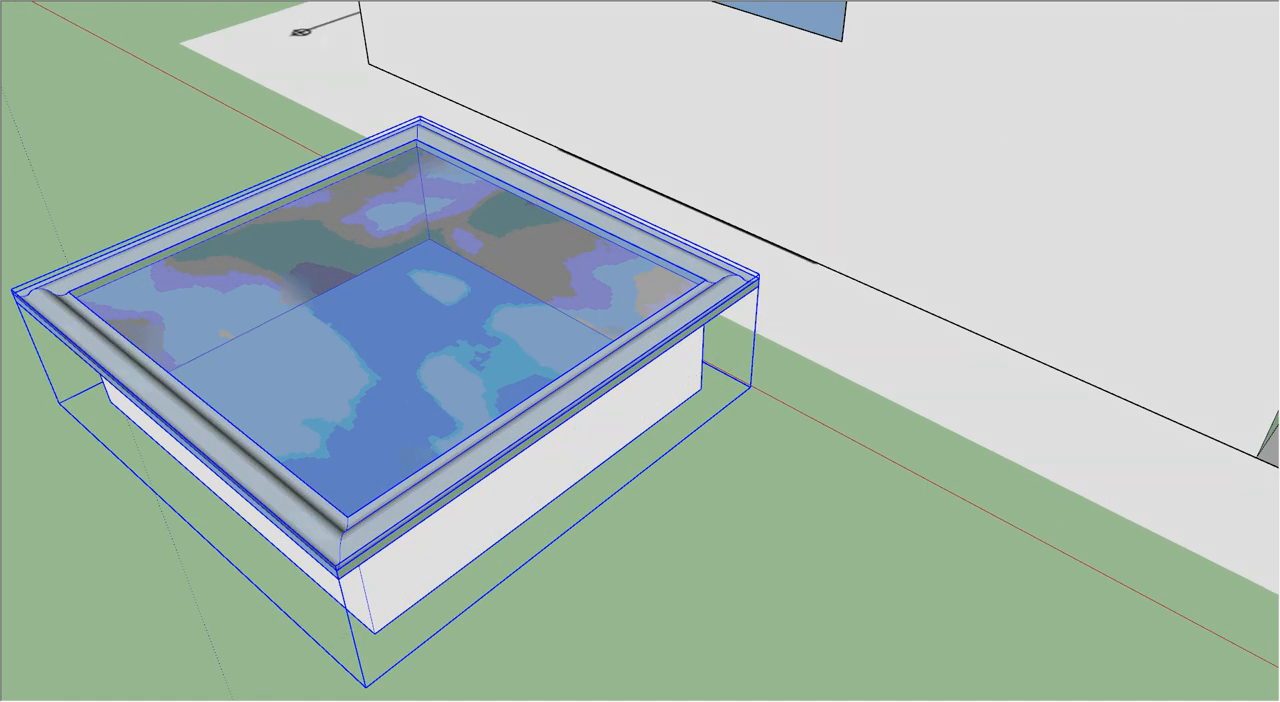
left_click_drag(722, 356, 582, 421)
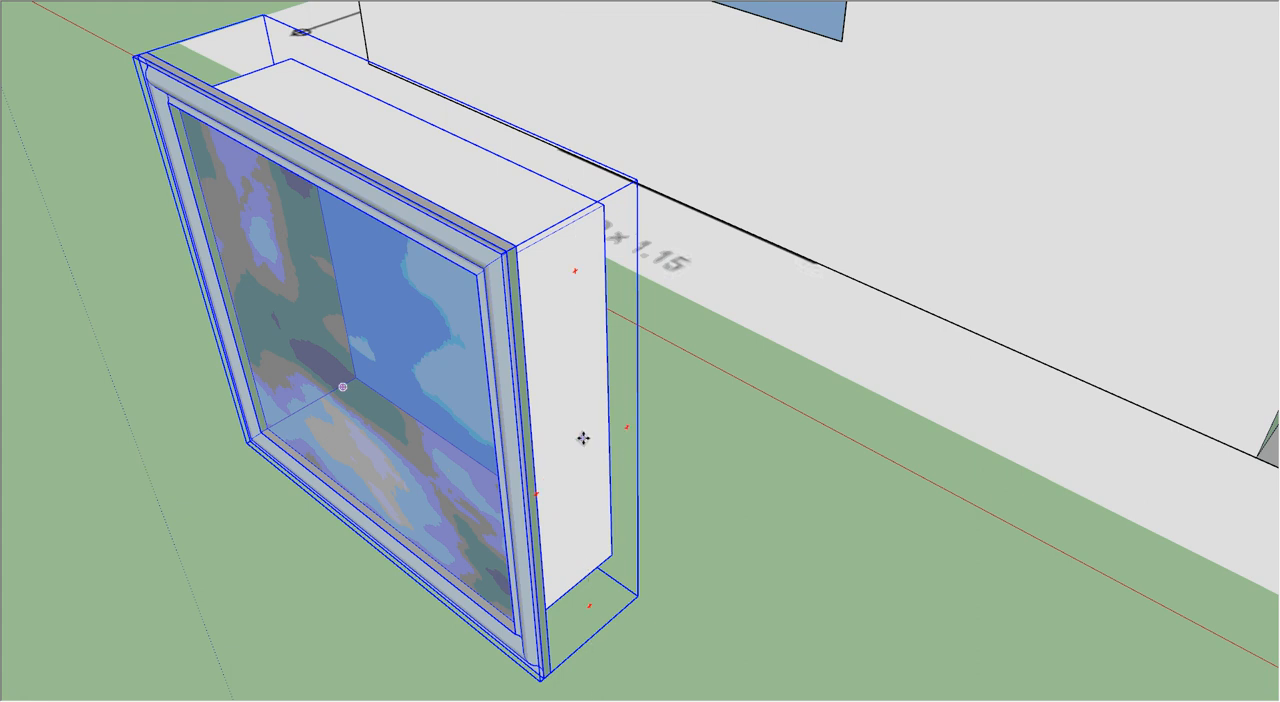
Step: Move the upright window by its frame's upper corner into the façade opening, aligning it with the opening's upper corner
scroll(566, 440, "down", 5)
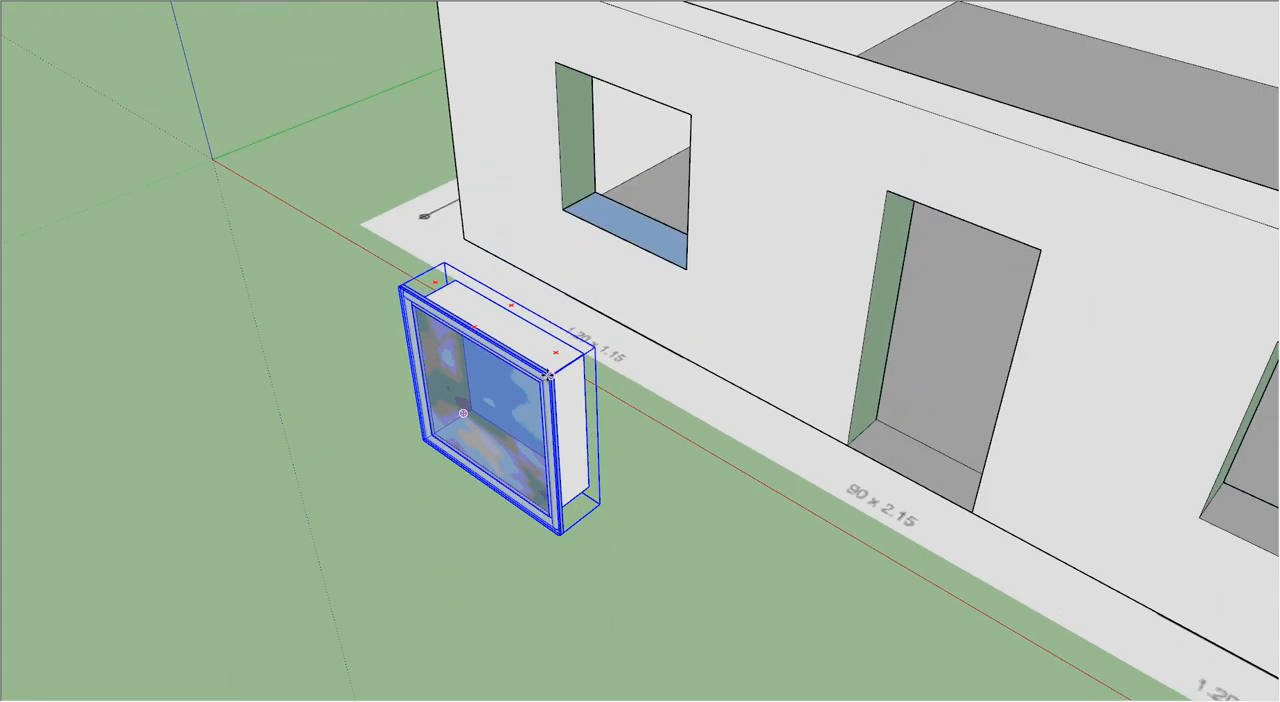
left_click(551, 376)
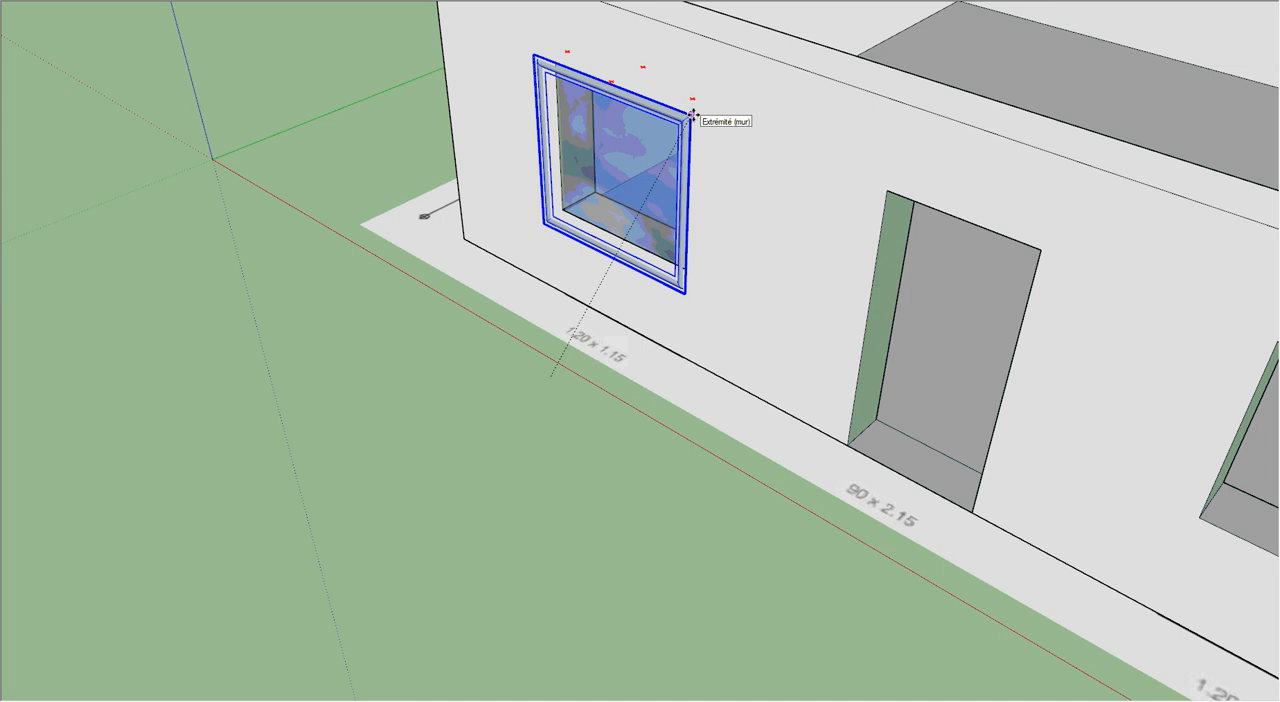
scroll(712, 100, "up", 3)
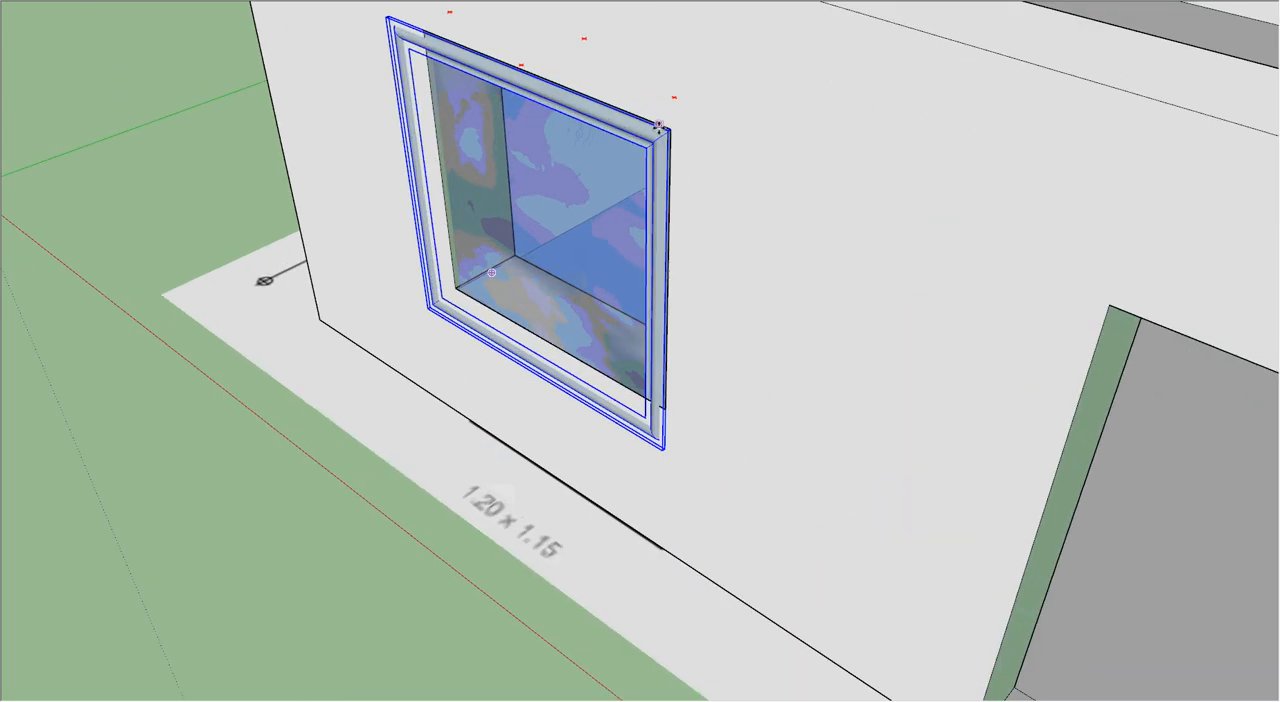
scroll(689, 185, "up", 4)
middle_click_drag(686, 243, 548, 284)
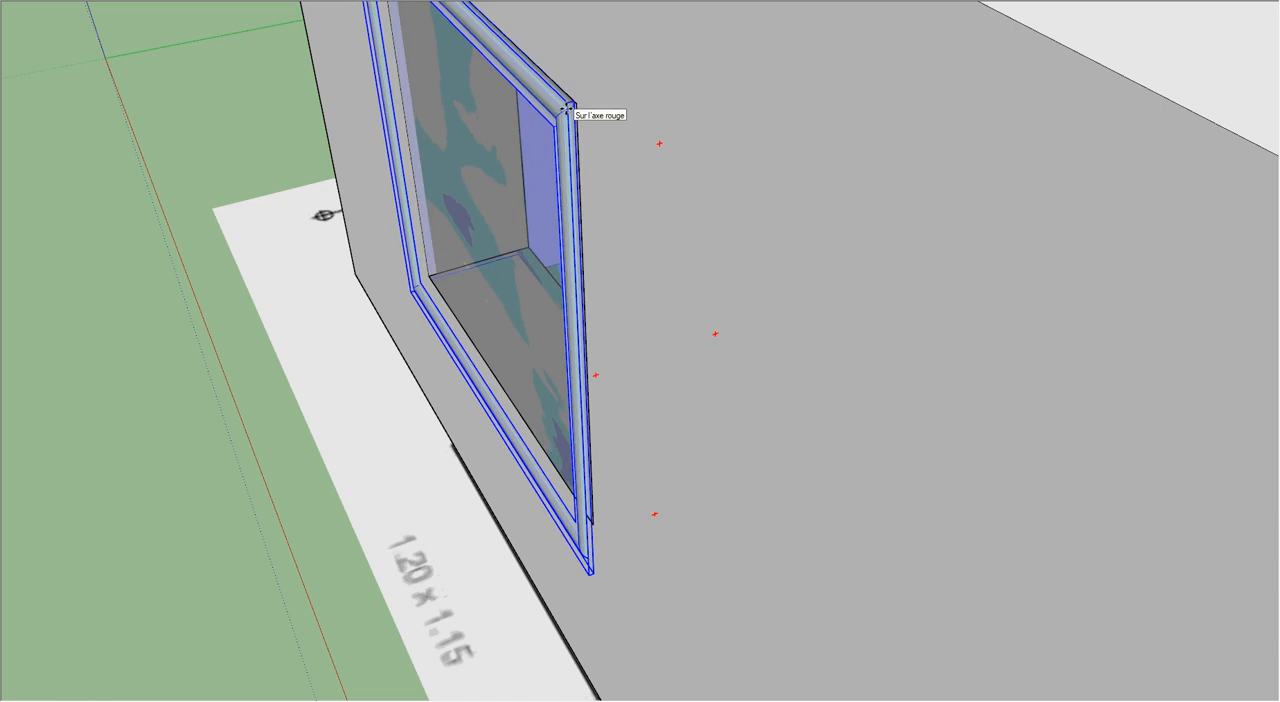
left_click(564, 110)
Step: Scale the window's width down from its left side until the frame fits the opening's width
middle_click_drag(572, 245, 435, 292)
scroll(435, 292, "down", 6)
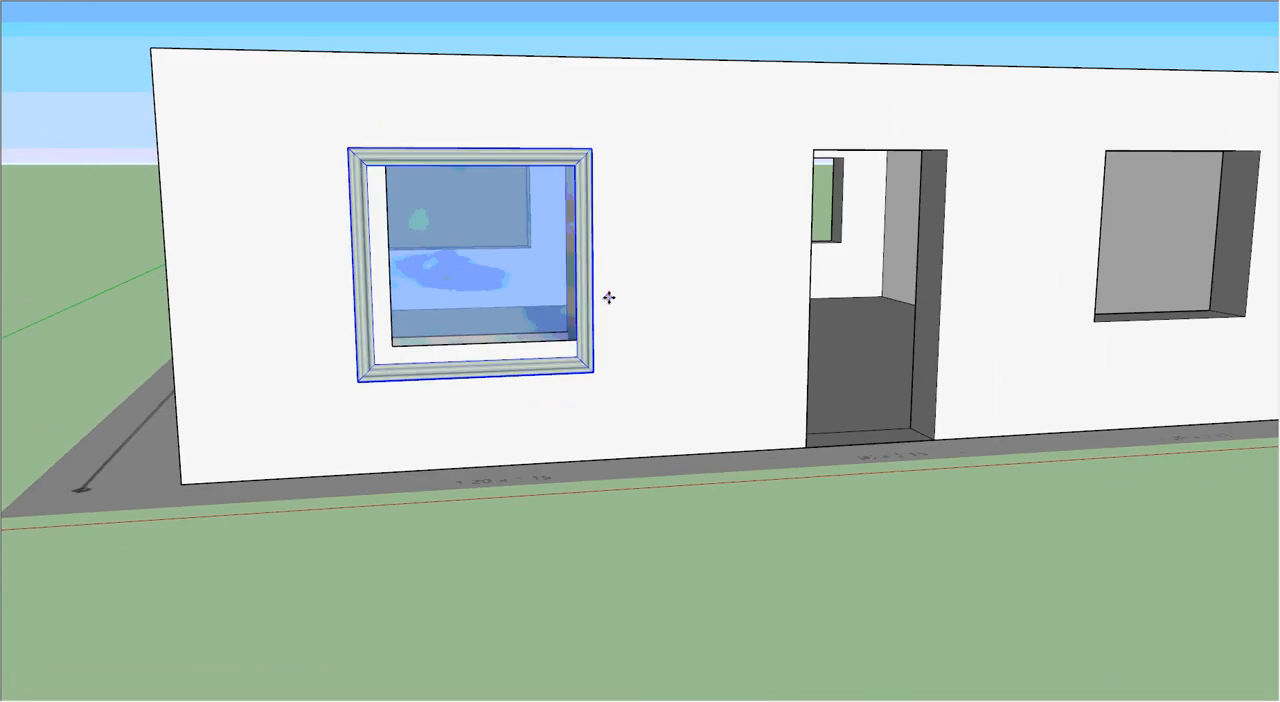
middle_click_drag(543, 352, 431, 323)
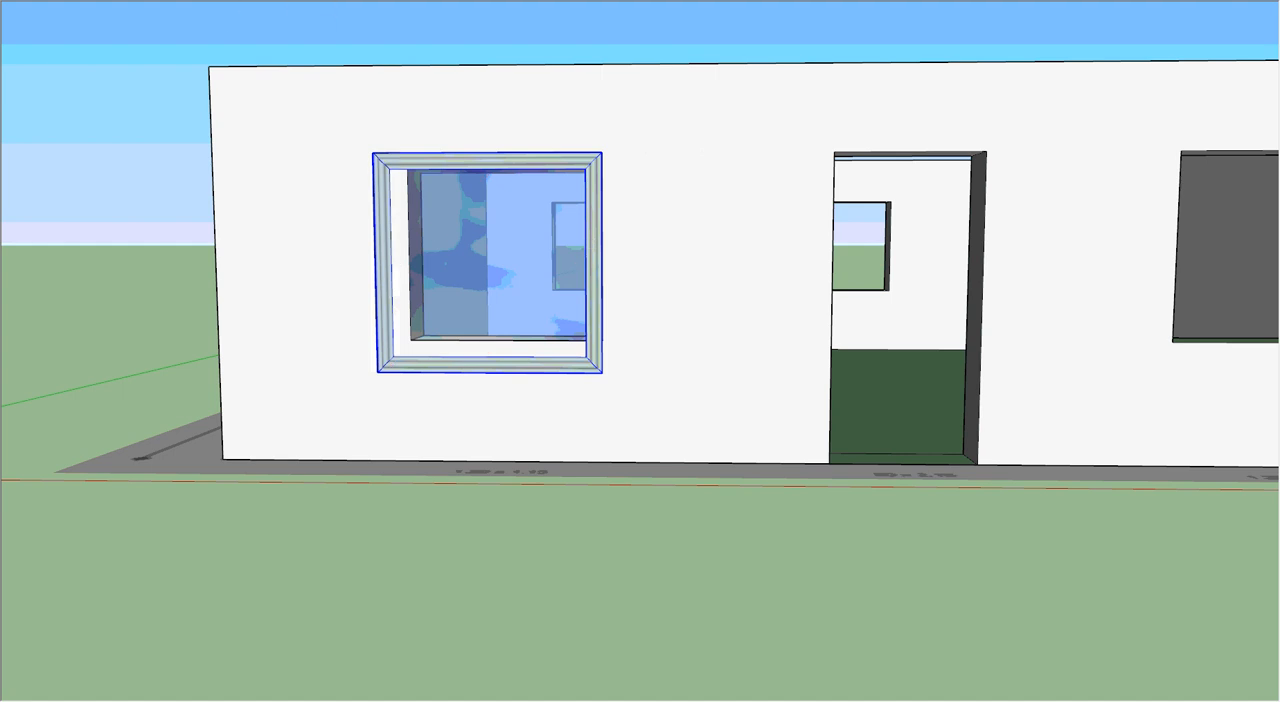
key("s")
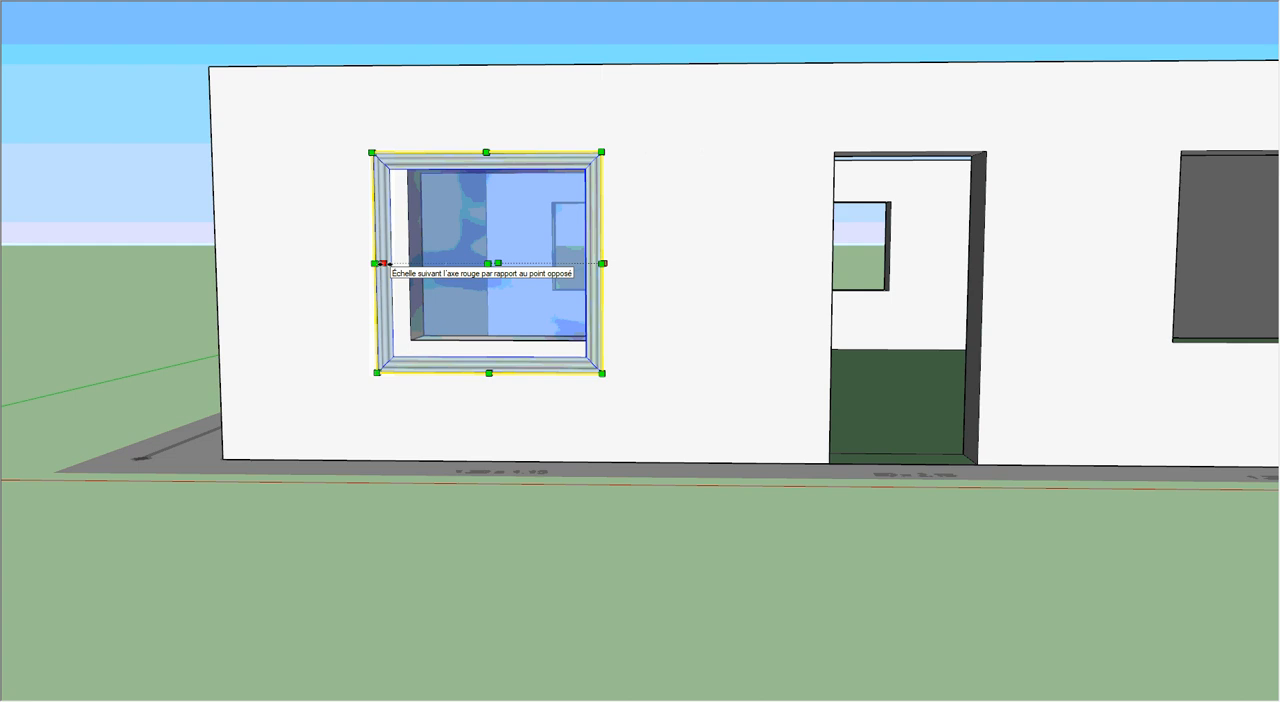
left_click_drag(383, 263, 409, 263)
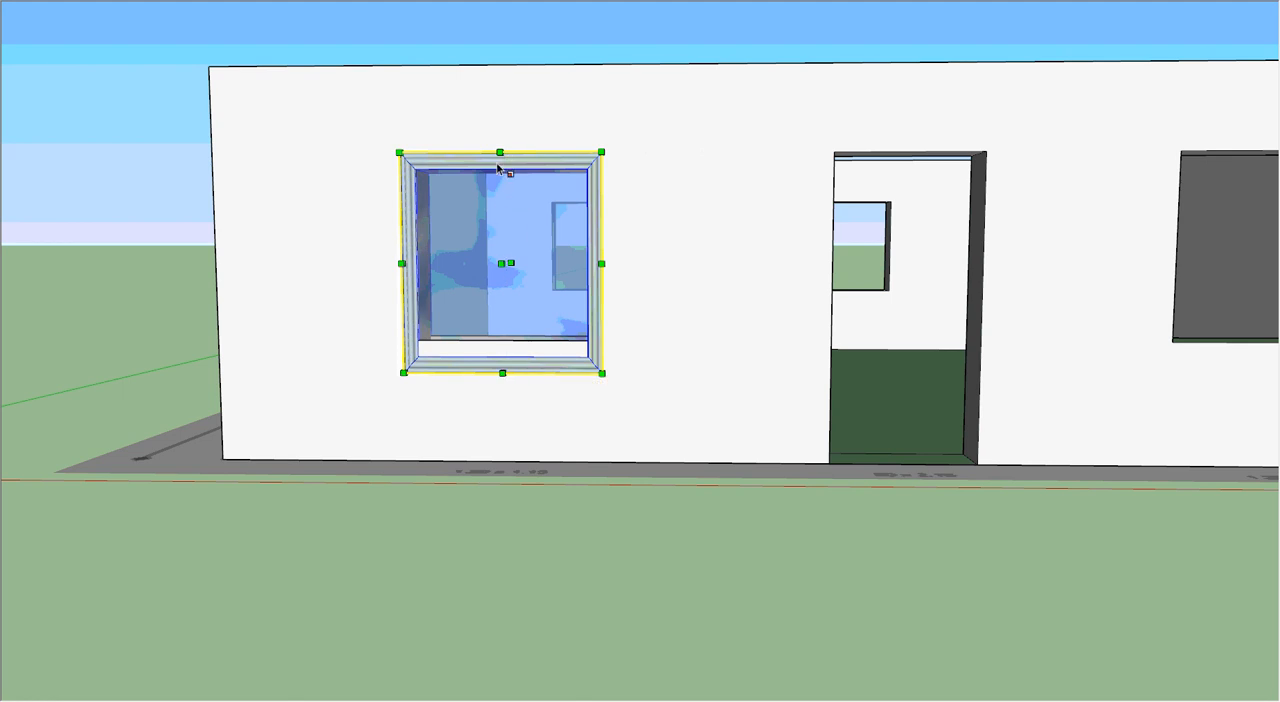
Step: Try to scale the window's height down from its upper edge, and undo the scaling
scroll(503, 170, "up", 1)
scroll(503, 170, "up", 3)
mouse_move(514, 163)
middle_mouse_down()
mouse_move(737, 160)
mouse_move(548, 140)
middle_mouse_up()
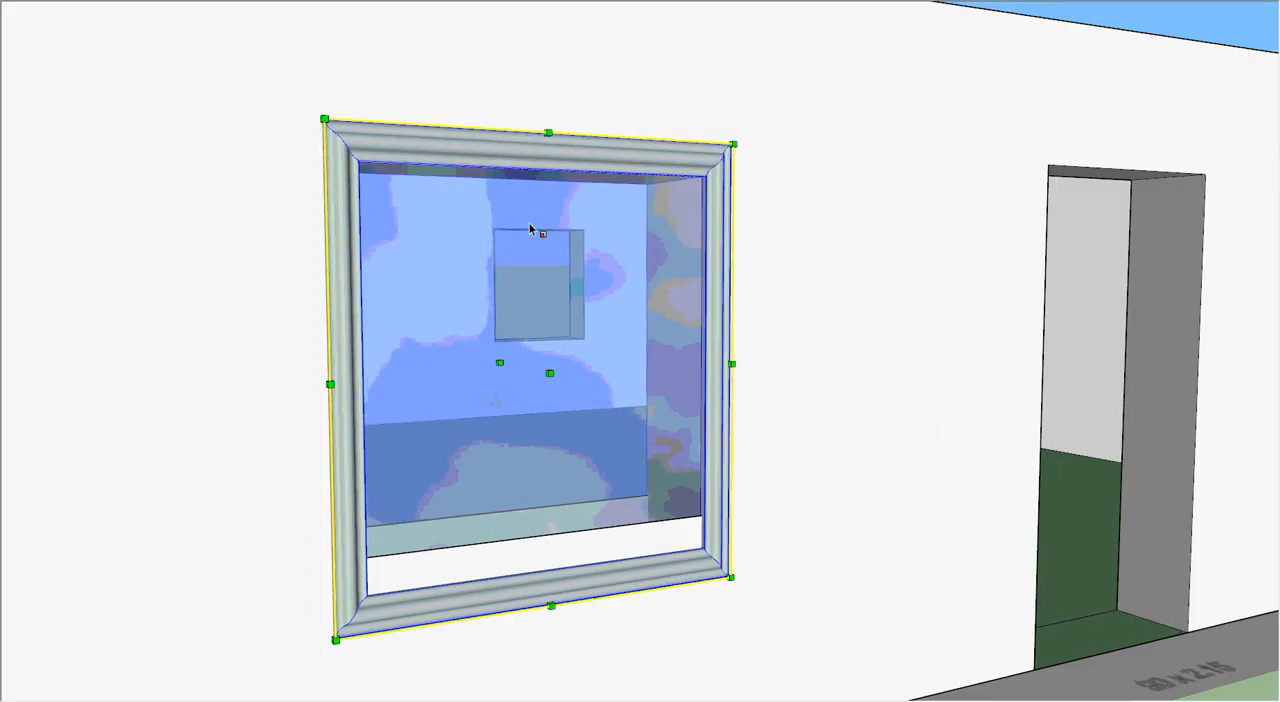
left_click_drag(524, 136, 523, 183)
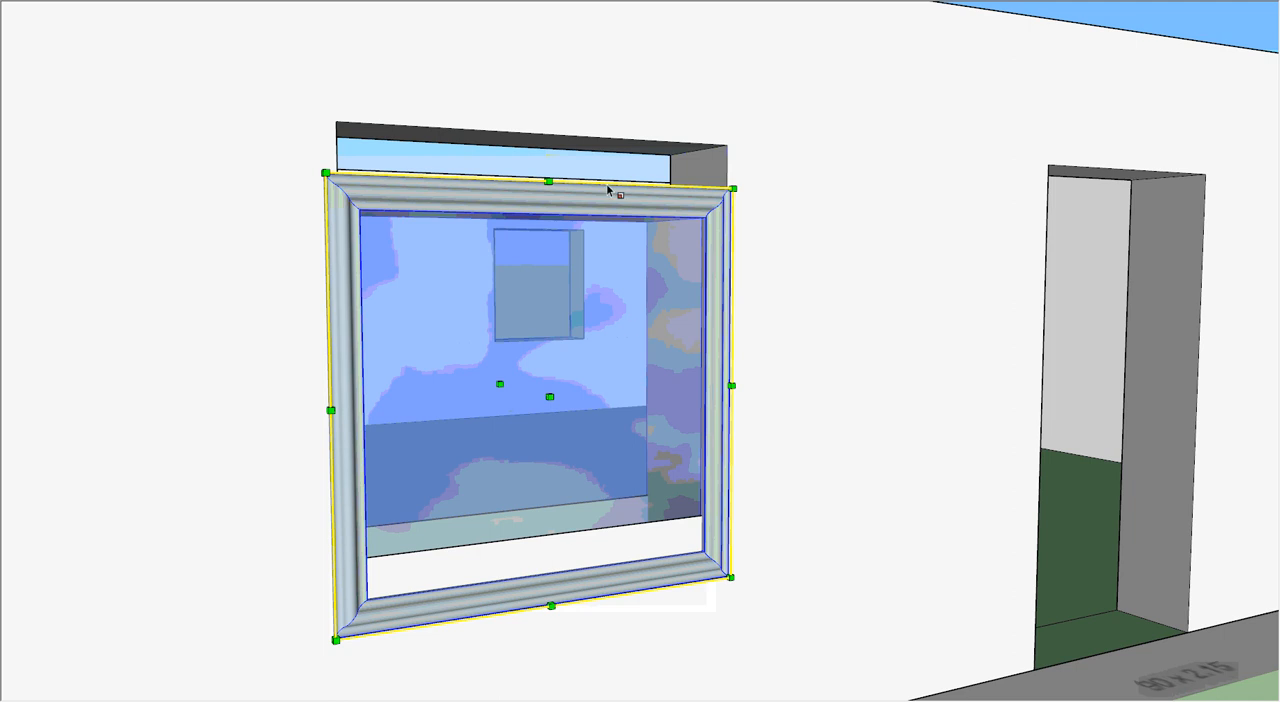
key("ctrl+z")
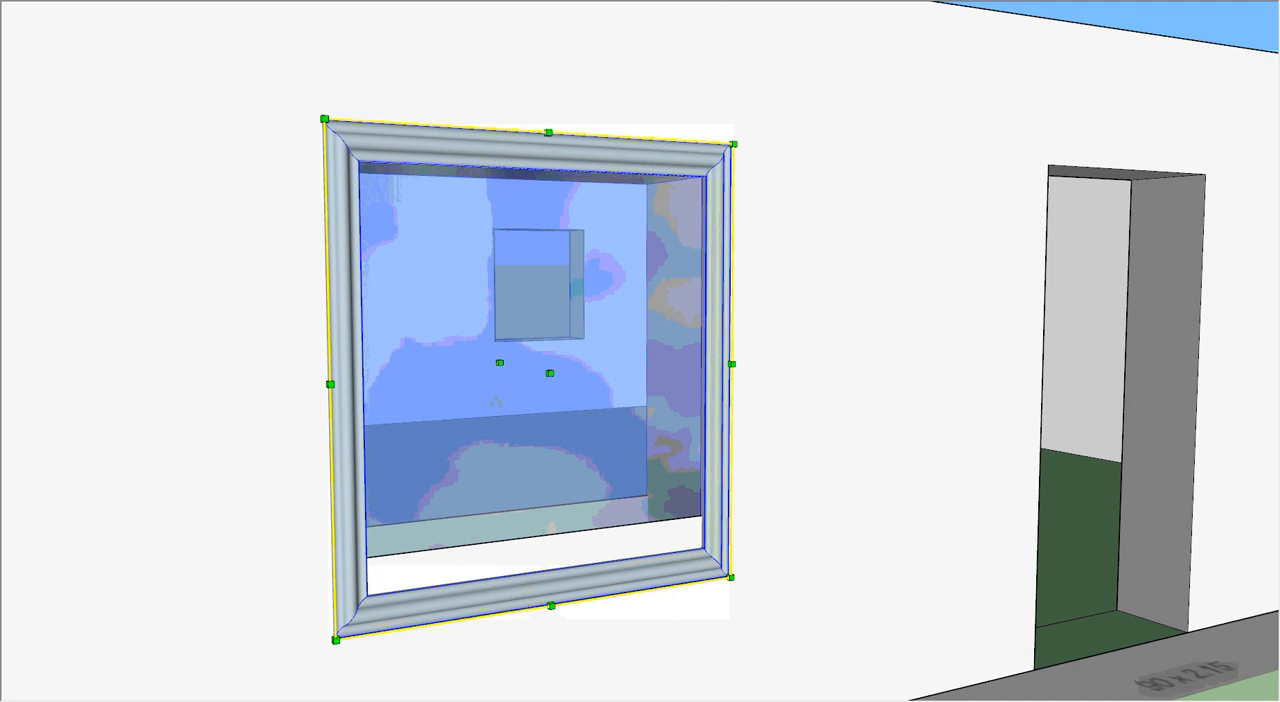
Step: With X-ray display on, scale the window's height down from its lower edge until the frame fits the opening's sill
left_click(592, 1)
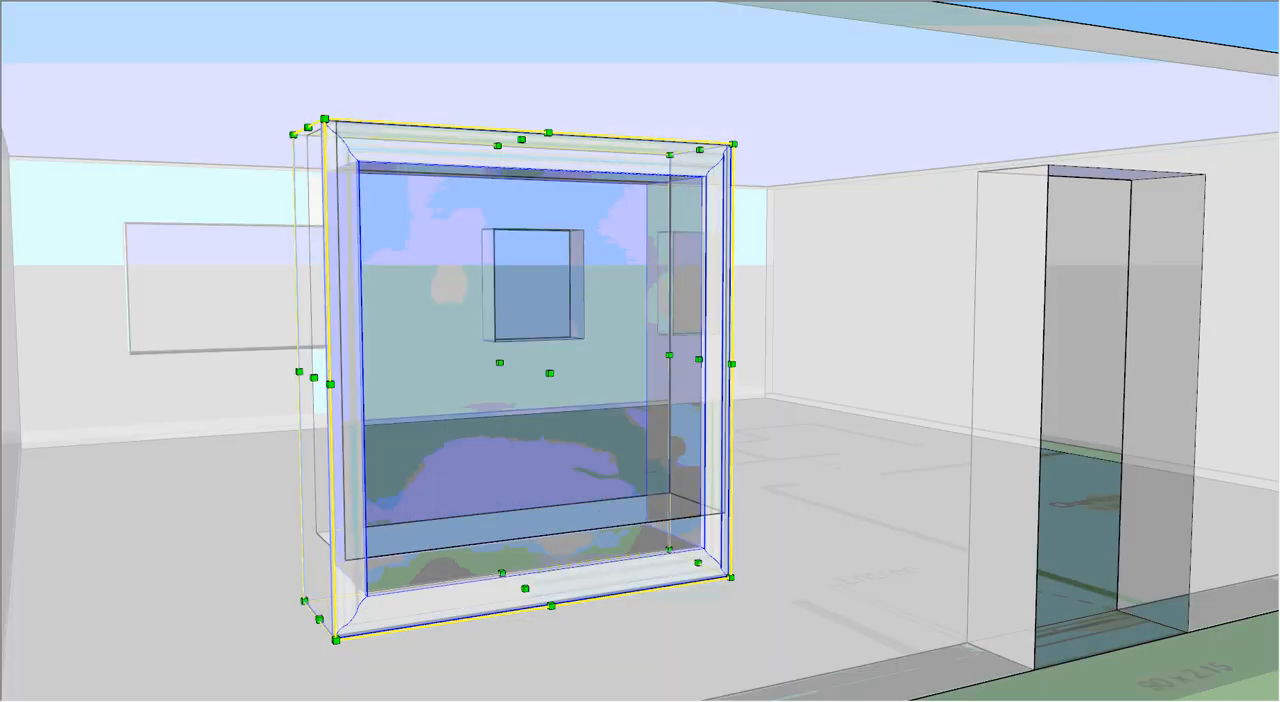
left_click(525, 589)
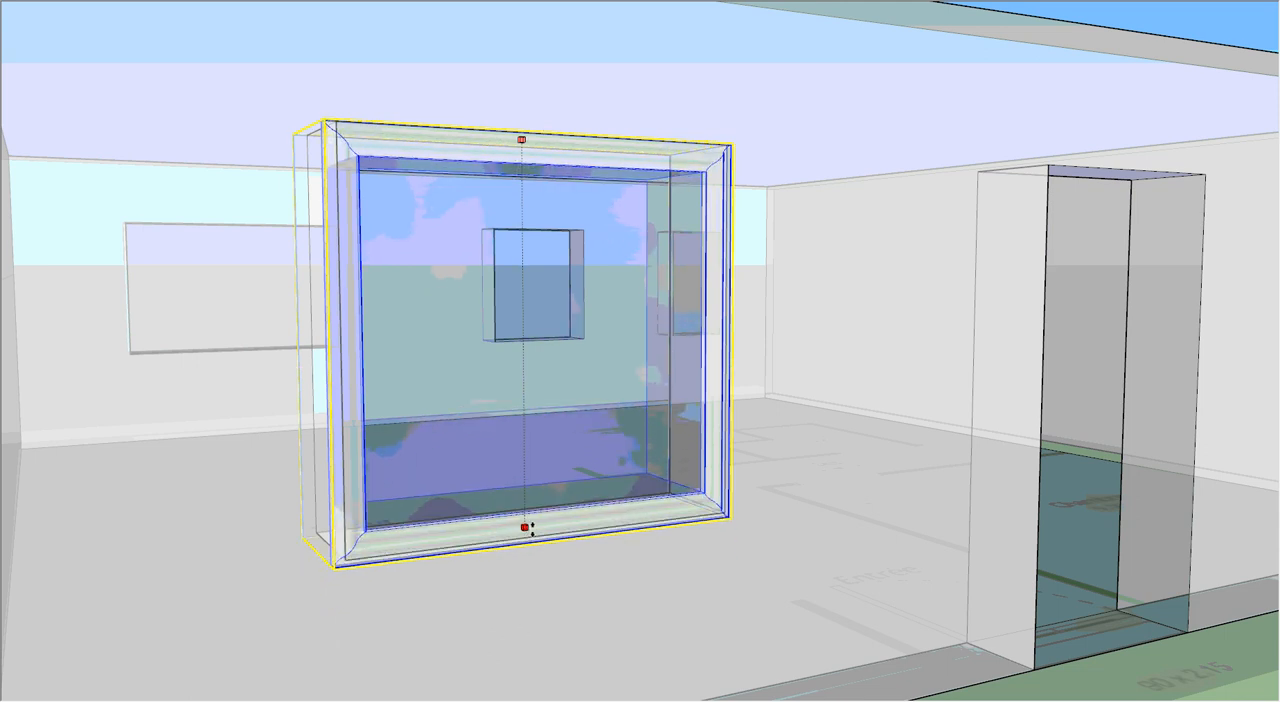
left_click(526, 530)
middle_click_drag(603, 317, 483, 325)
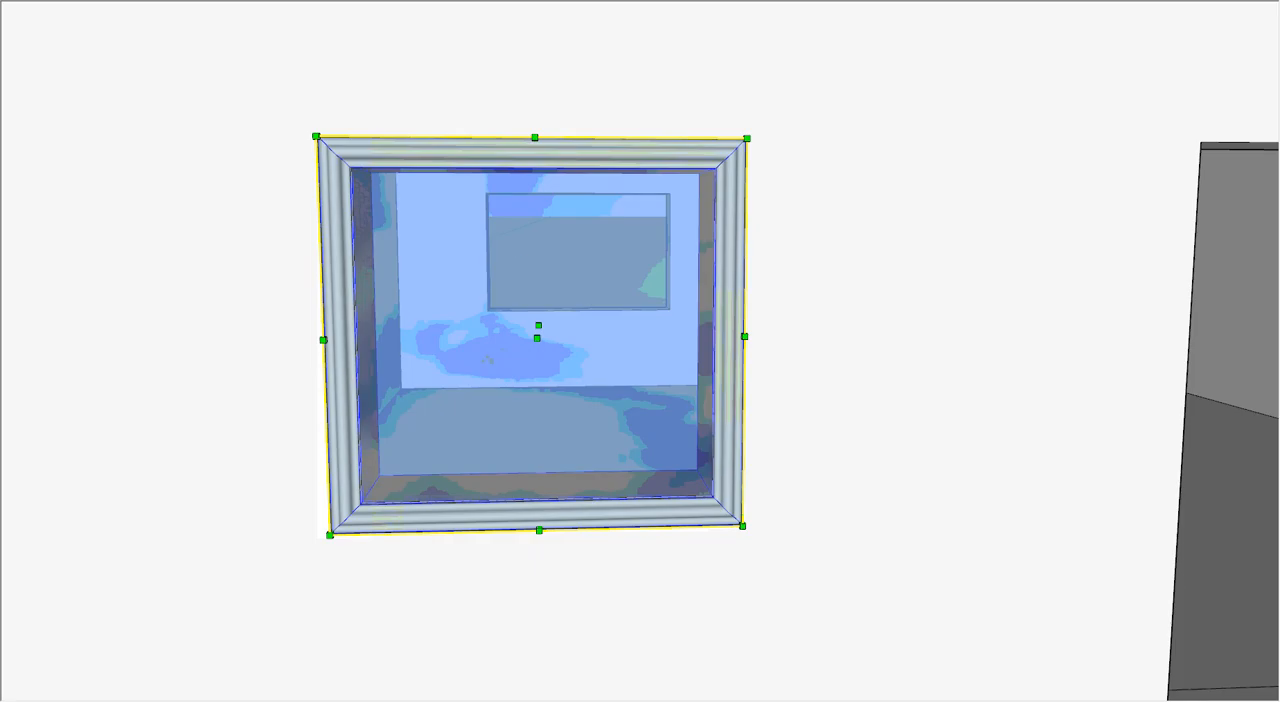
key("space")
Step: Copy the fitted window along the façade into the 1.20 x 1.15 opening on the other side of the door
scroll(625, 347, "down", 3)
middle_click_drag(618, 350, 497, 359)
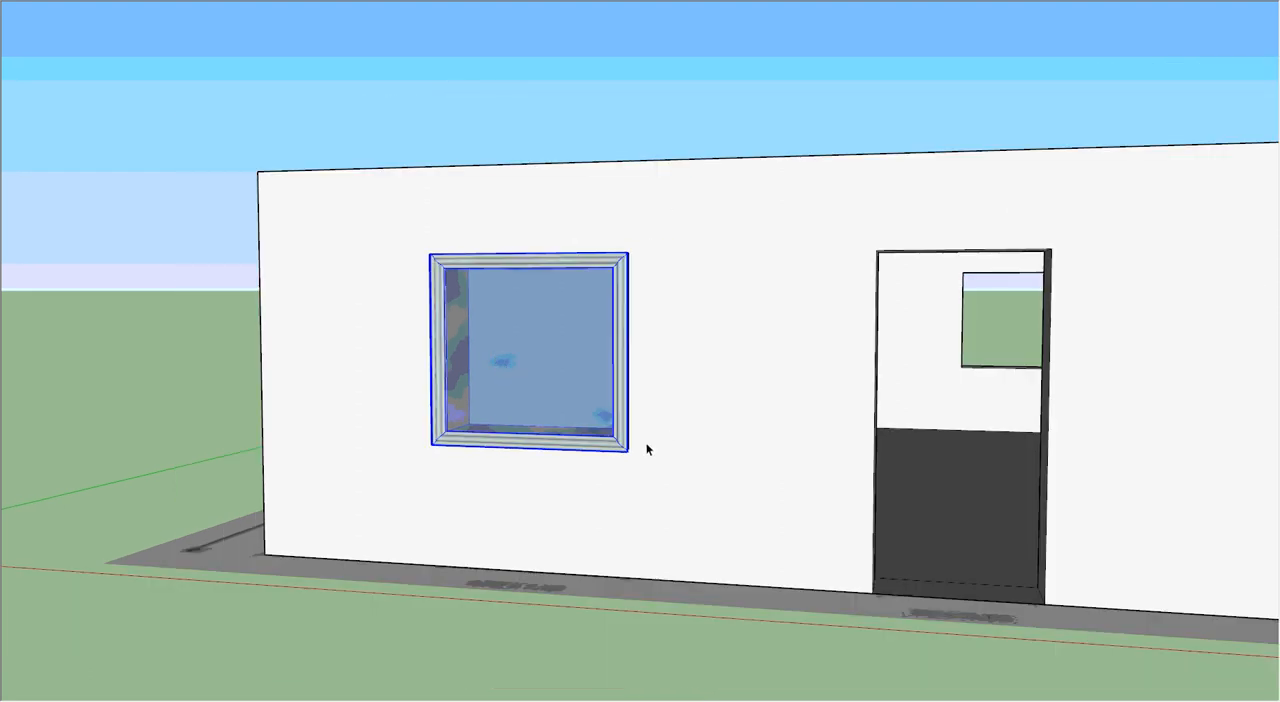
scroll(565, 454, "down", 3)
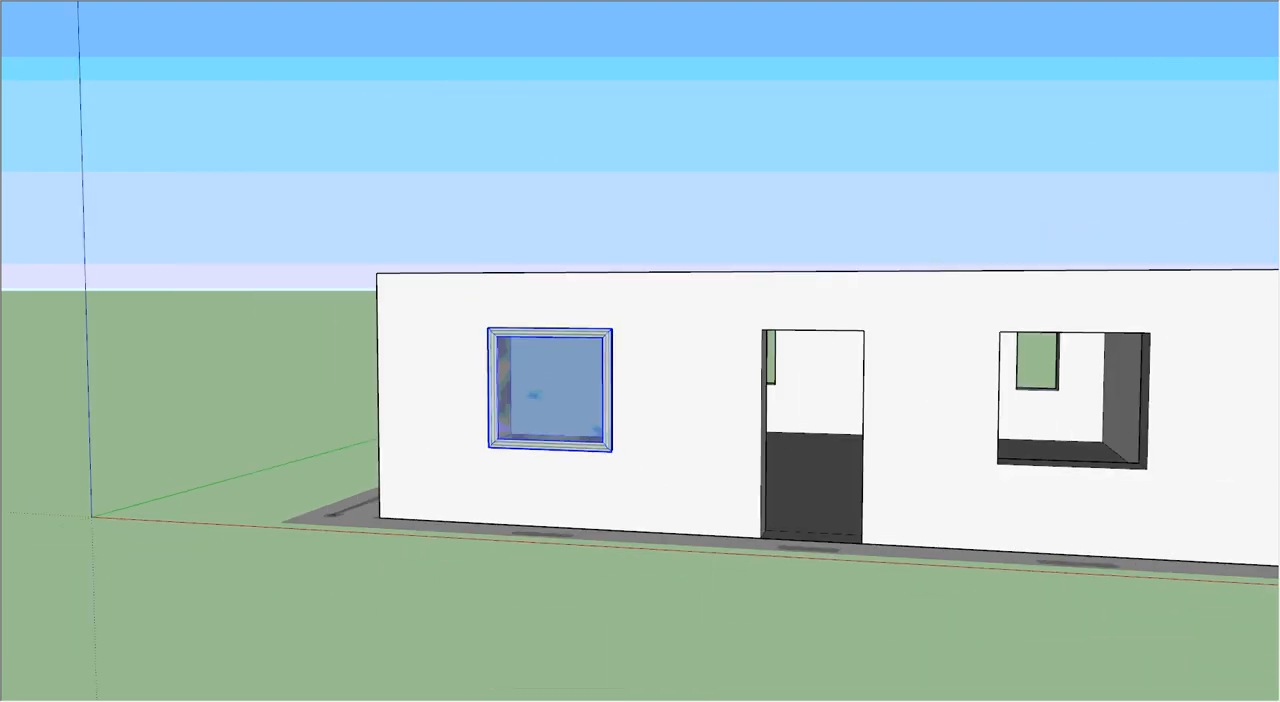
left_click(612, 452)
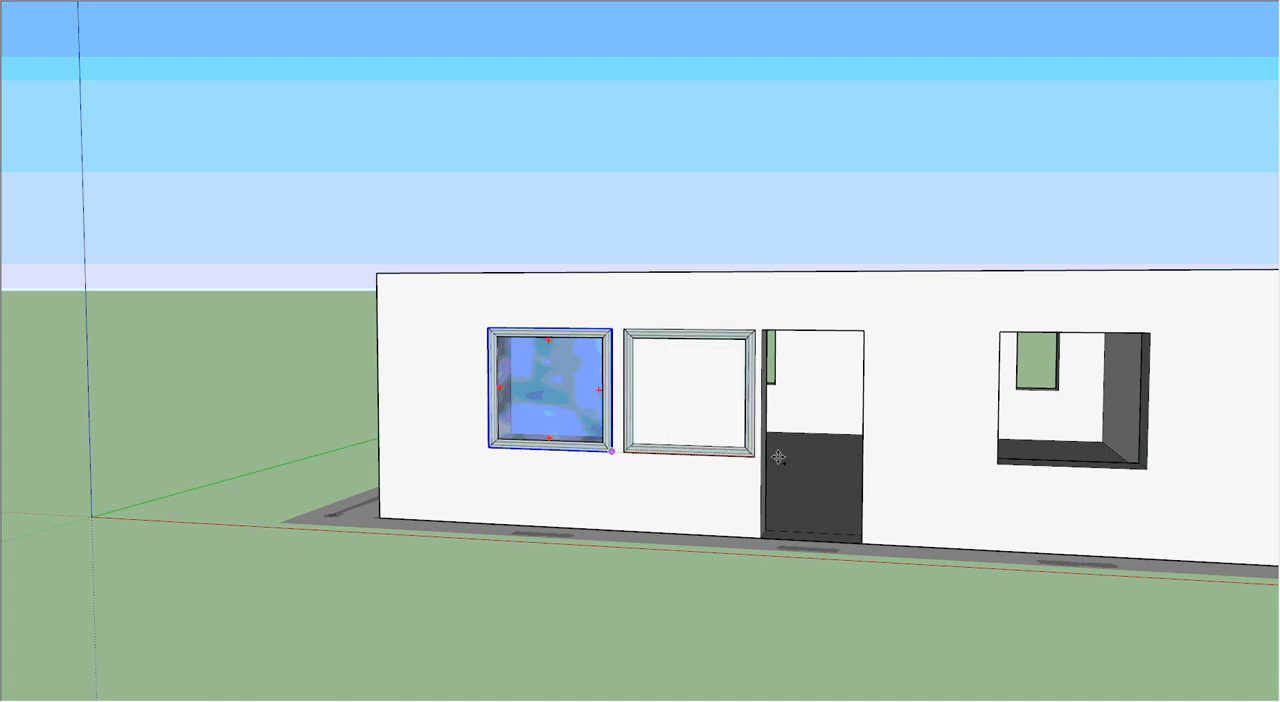
left_click(1146, 470)
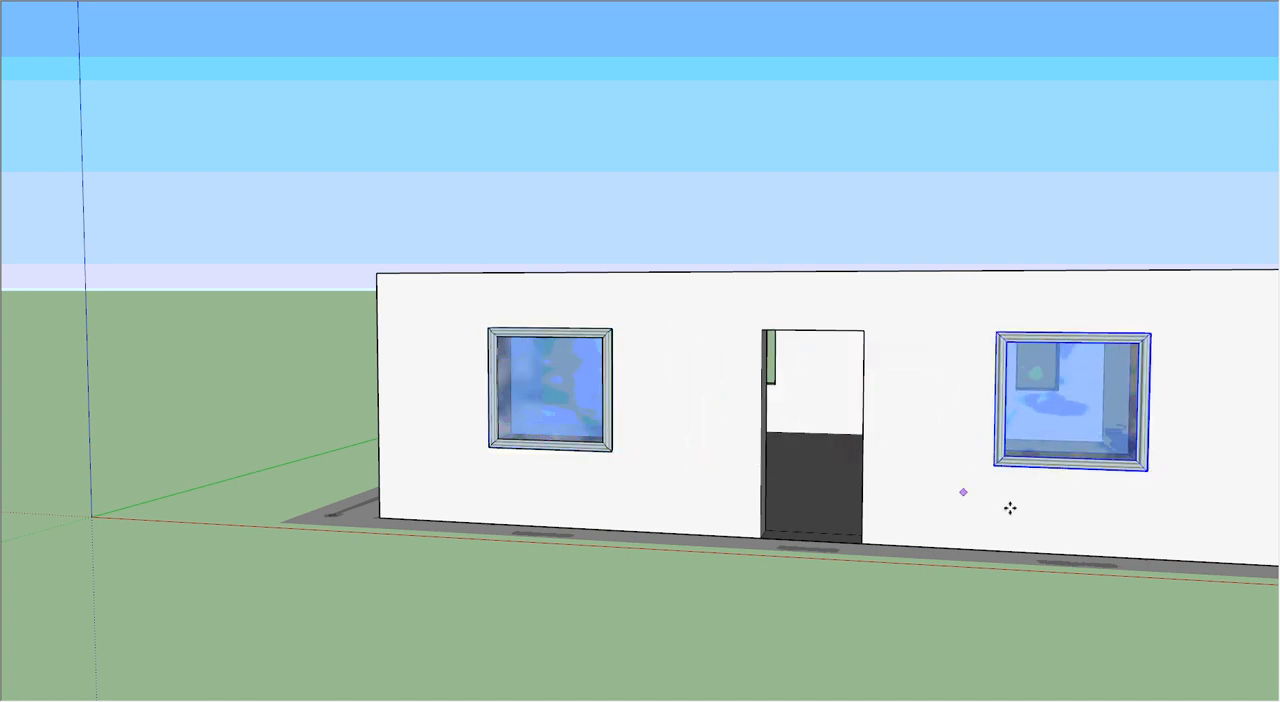
middle_click_drag(1088, 465, 720, 488)
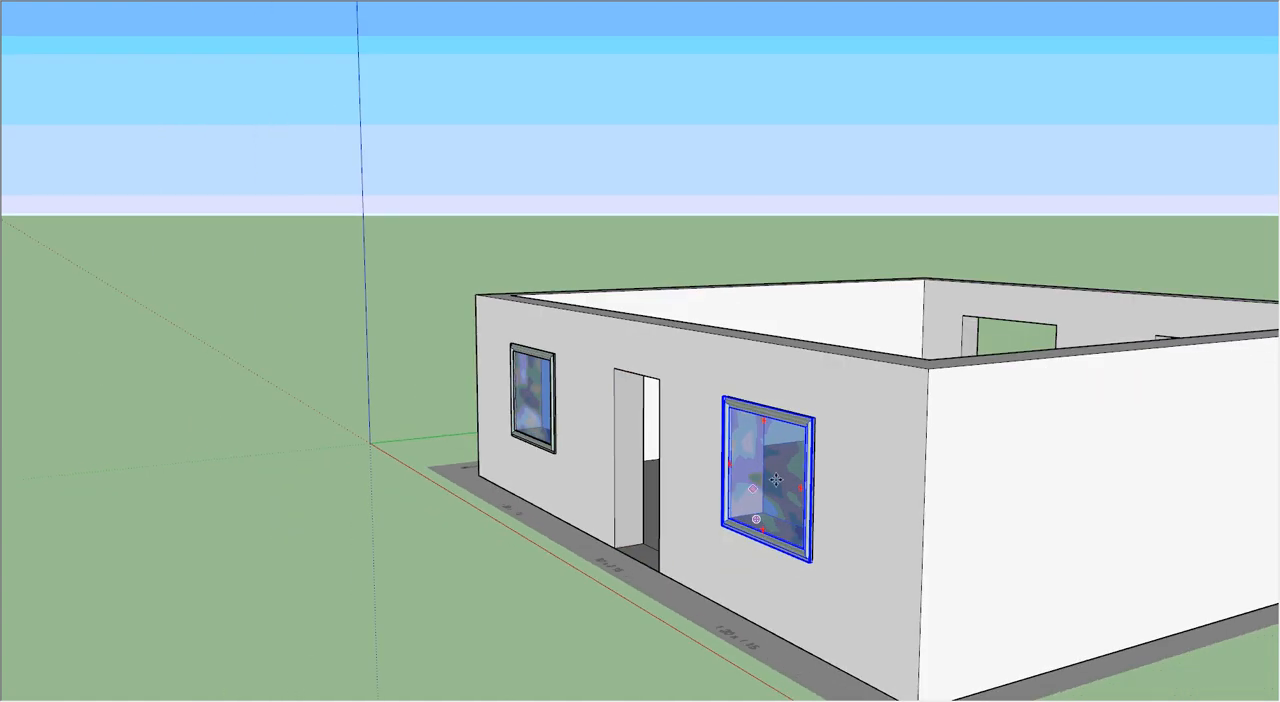
middle_click_drag(287, 501, 603, 583)
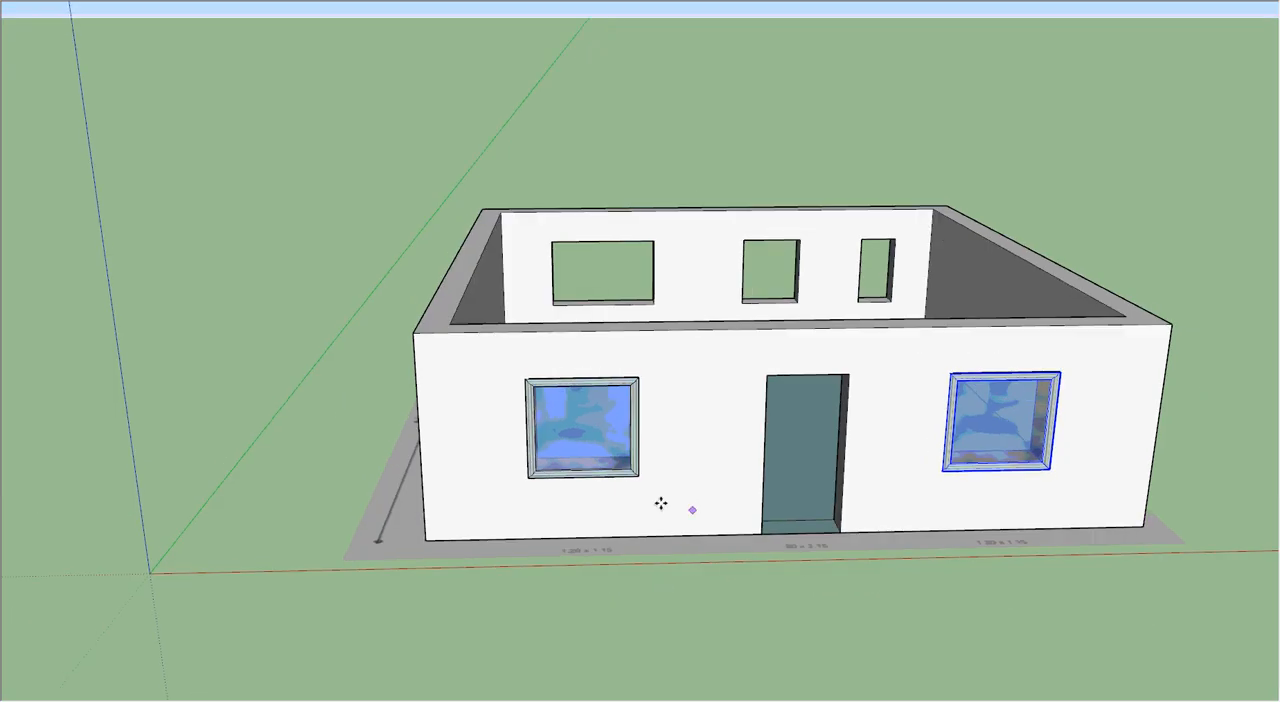